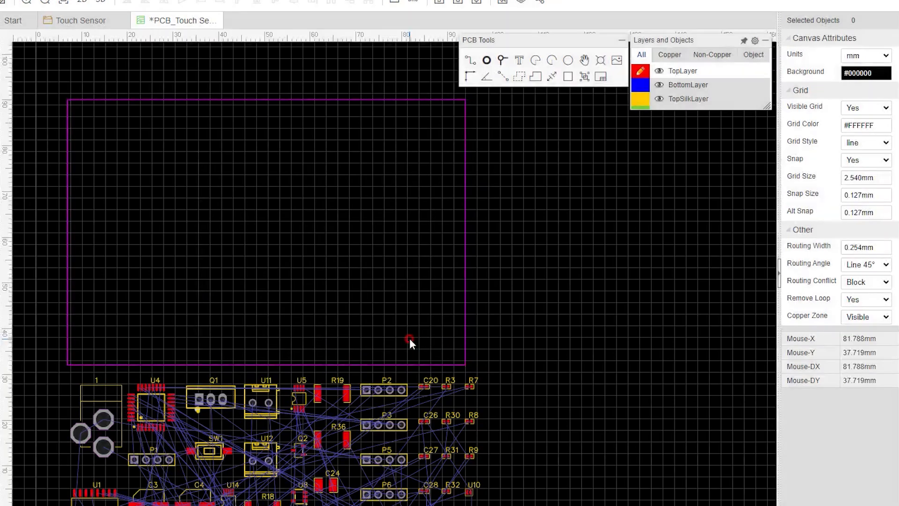
Move U3 inside the board outline, placing R4 below it and C28 and C26 stacked to its left.
right_drag(494, 446, 513, 329)
drag(281, 446, 369, 79)
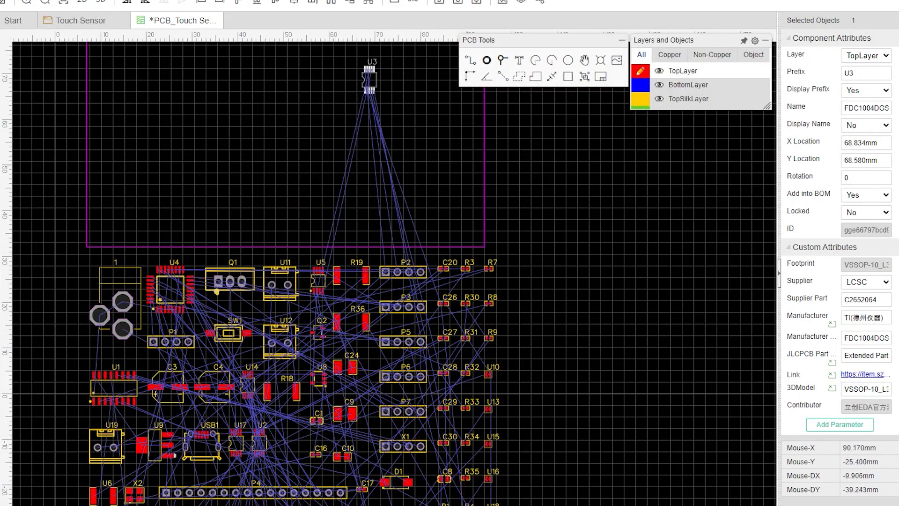
drag(395, 331, 345, 126)
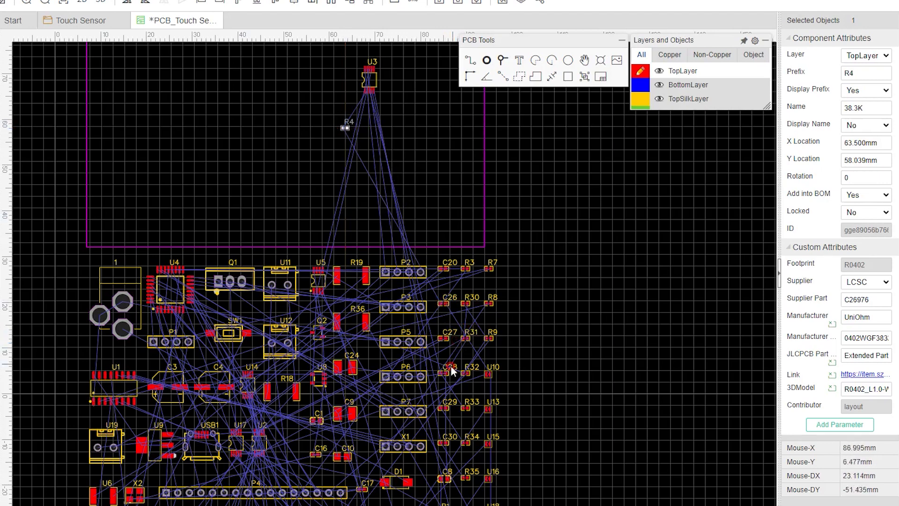
drag(443, 372, 337, 76)
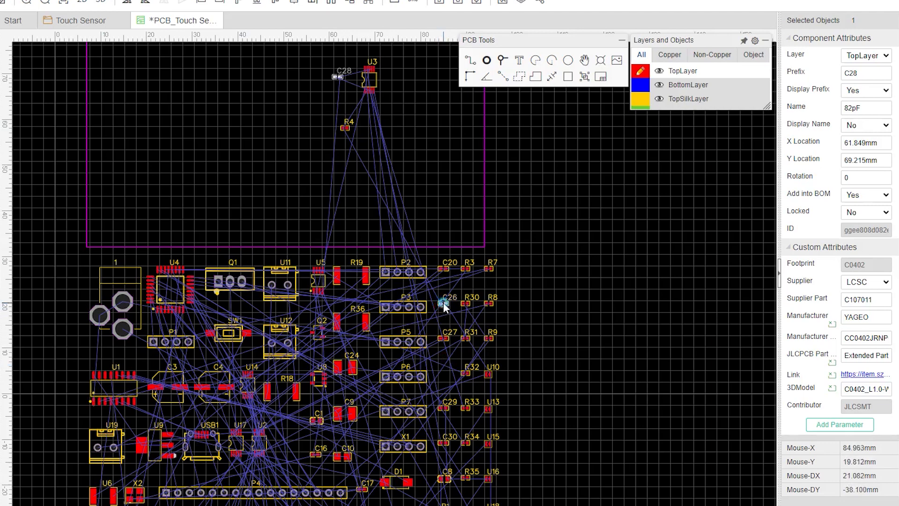
drag(443, 302, 338, 85)
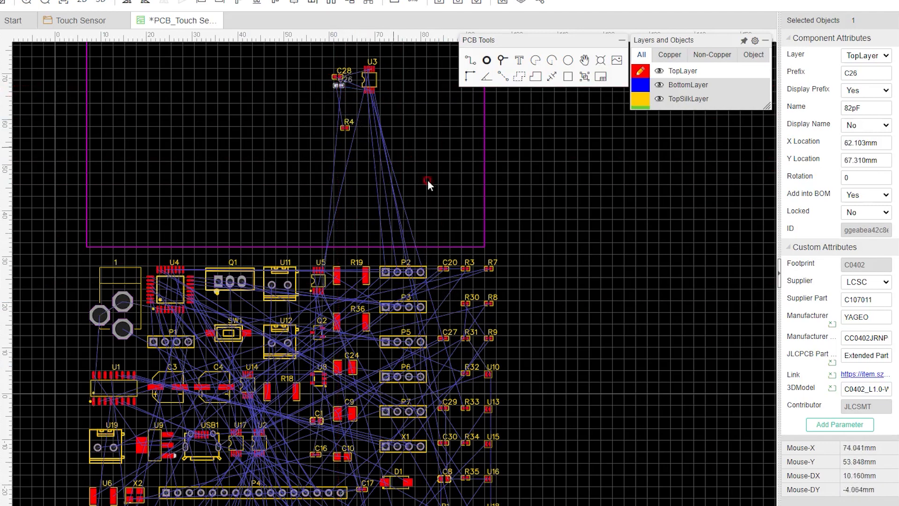
Bring C29 and C30 to the right side of U3 and R33 and R34 below it.
drag(448, 406, 393, 73)
drag(440, 442, 393, 79)
drag(466, 408, 362, 121)
drag(465, 442, 375, 124)
Rotate C28 and C26 to 180°, place their labels on the outer side, and stack both close to U3's left edge.
scroll(337, 50, up, 6)
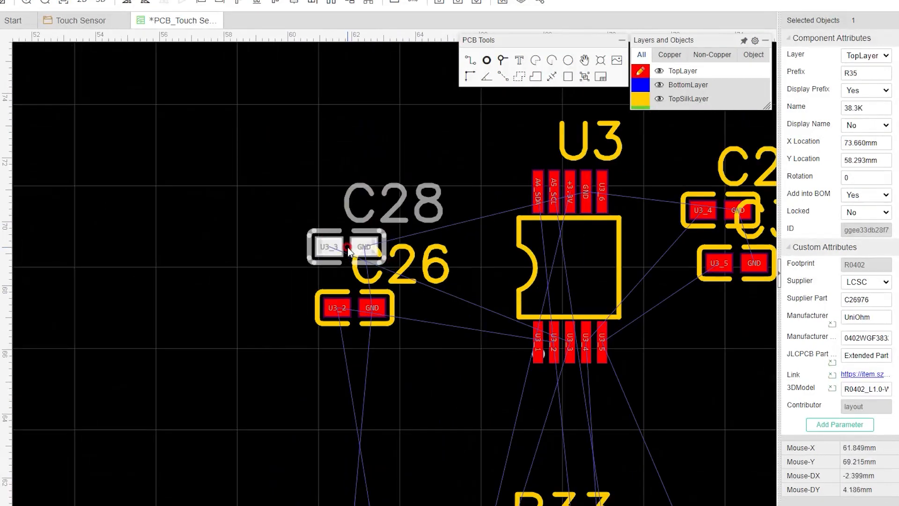
key(space)
key(space)
drag(391, 203, 250, 242)
key(space)
key(space)
drag(398, 274, 306, 342)
click(144, 2)
click(145, 3)
drag(335, 299, 255, 304)
drag(338, 253, 436, 253)
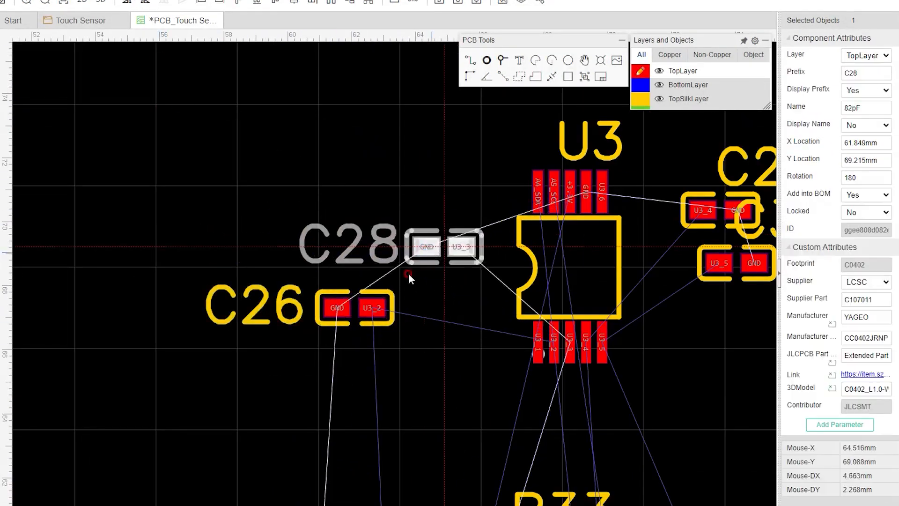
drag(355, 307, 443, 287)
Stack C30 and C29 close to U3's right edge with their labels placed on the outer side.
right_drag(655, 281, 514, 295)
drag(596, 276, 541, 301)
drag(580, 225, 542, 260)
drag(598, 258, 653, 303)
drag(589, 216, 641, 261)
Rotate R4, R33 and R34 to 270°, line them up side by side below U3, and place their labels underneath.
right_drag(542, 411, 570, 277)
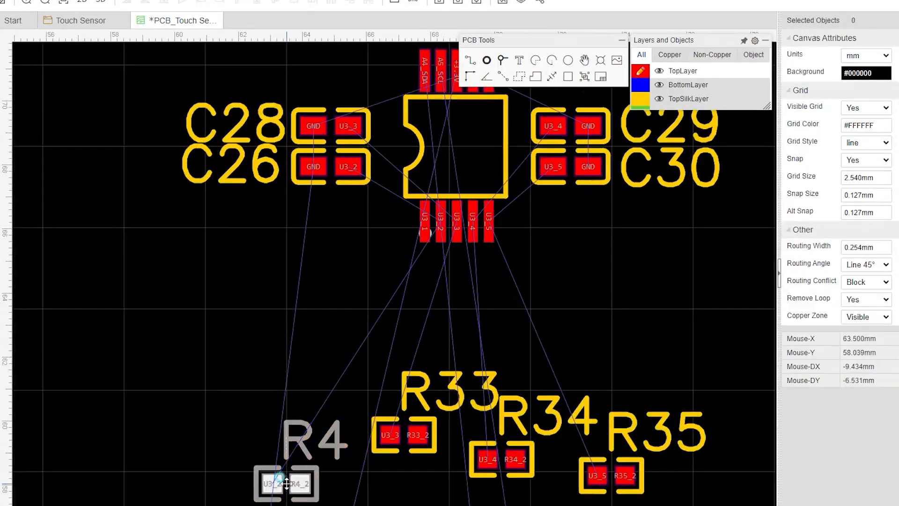
drag(284, 484, 388, 349)
key(space)
drag(433, 373, 334, 463)
drag(398, 434, 440, 340)
key(space)
click(507, 469)
drag(507, 469, 491, 360)
drag(481, 381, 436, 426)
drag(528, 410, 488, 456)
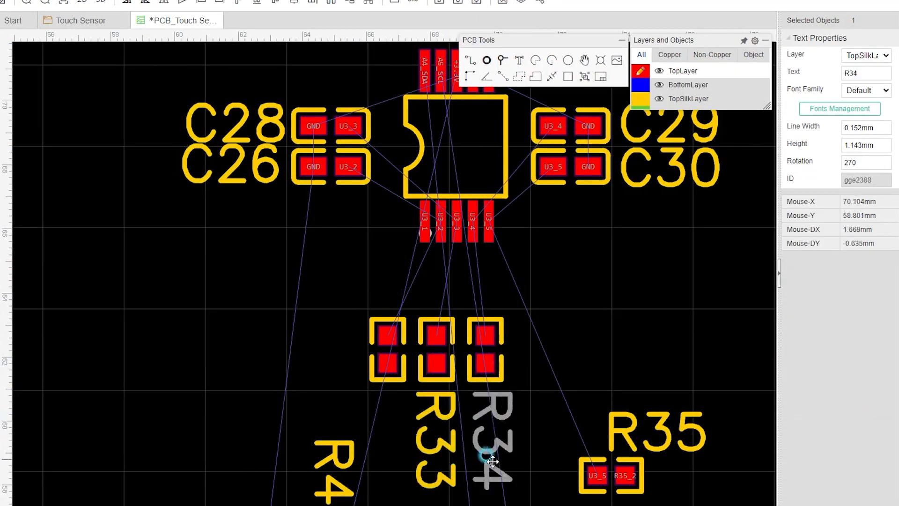
drag(332, 470, 386, 421)
Rotate R35 to 270° and place it beside R34 with its label underneath.
click(611, 475)
click(144, 2)
drag(621, 486, 544, 359)
drag(594, 400, 553, 445)
Select R4, R33, R34 and R35 together and shift the row to centre it below U3.
mouse_move(299, 259)
mouse_down()
mouse_move(537, 477)
mouse_move(587, 431)
mouse_up()
scroll(597, 426, down, 1)
drag(545, 360, 539, 375)
drag(390, 333, 596, 496)
drag(560, 382, 565, 379)
Route top-layer tracks from C28 to the U3_3 pin and from C26 to the U3_2 pin of U3.
scroll(448, 225, up, 2)
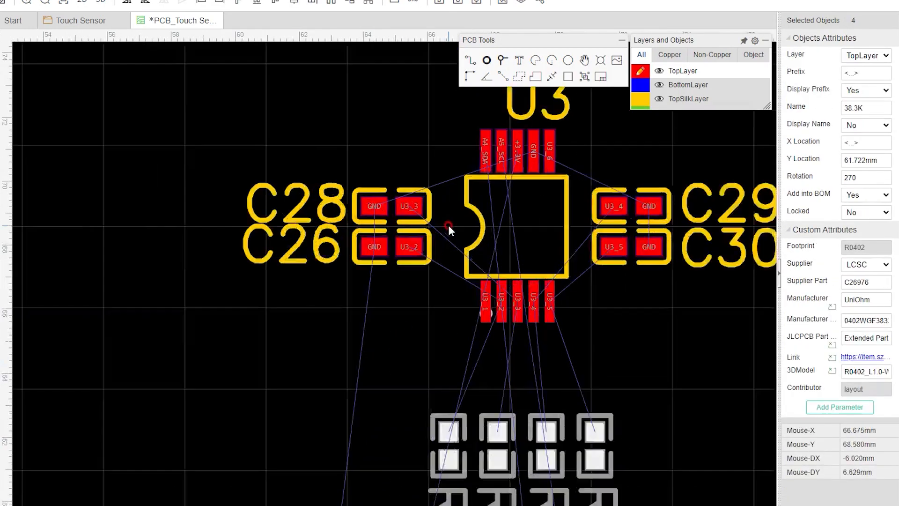
key(w)
click(392, 198)
click(524, 238)
click(524, 293)
right_click(524, 293)
drag(524, 260, 549, 235)
click(547, 328)
click(391, 256)
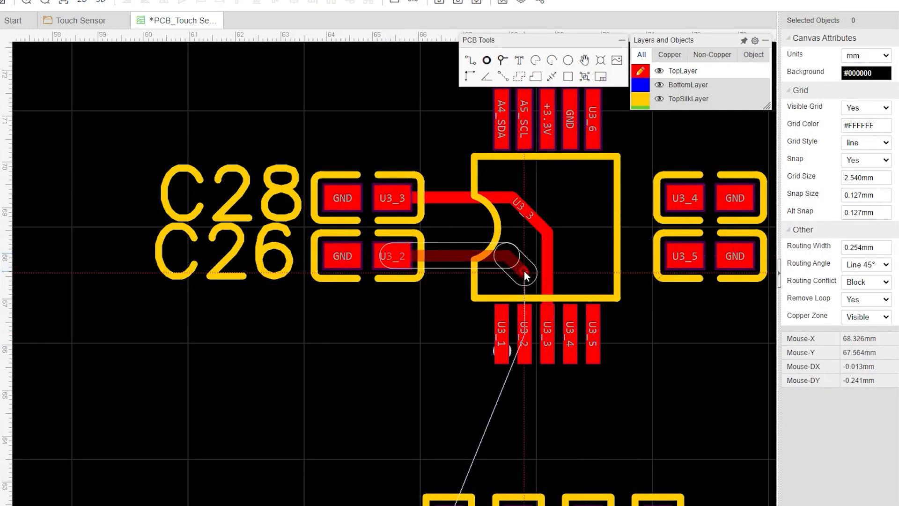
click(524, 328)
Route top-layer tracks from C30 to the U3_5 pin and from C29 to the U3_4 pin of U3.
click(684, 256)
click(593, 328)
click(685, 198)
click(570, 328)
right_click(655, 343)
Route a track from U3's U3_2 pin down to the upper pad of R4.
right_drag(555, 413, 520, 246)
click(490, 174)
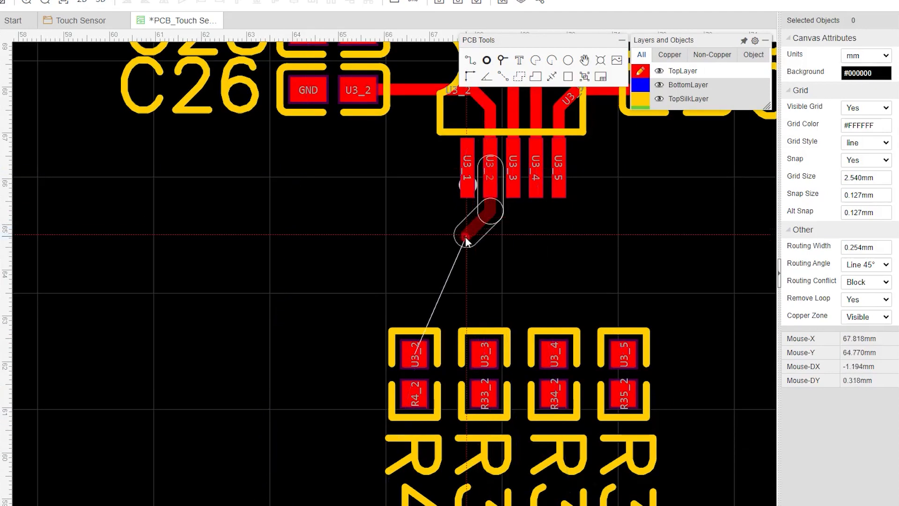
click(437, 255)
click(414, 279)
click(414, 352)
Route a track from U3's U3_5 pin down to the upper pad of R35.
click(558, 173)
right_click(612, 271)
click(558, 174)
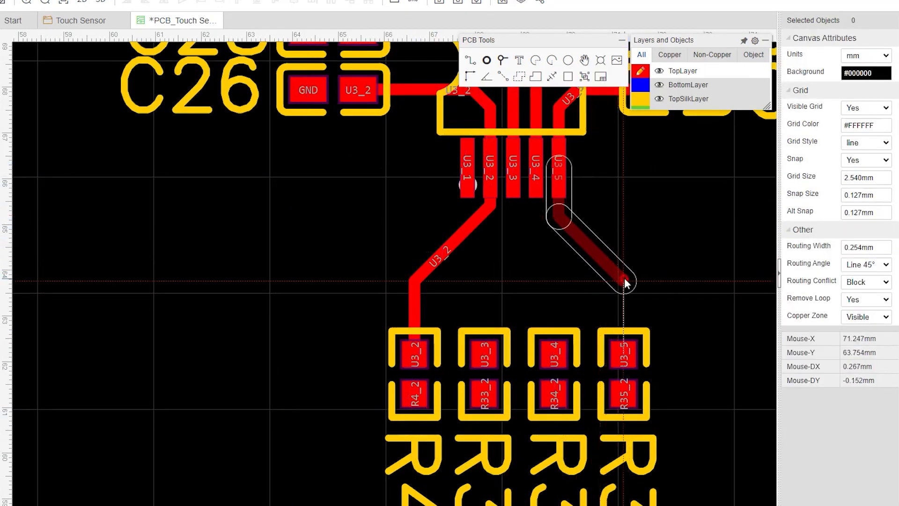
click(624, 281)
click(624, 352)
Route tracks from U3's U3_3 pin to R33 and from its U3_4 pin to R34.
click(514, 173)
click(485, 268)
click(484, 352)
click(536, 174)
click(553, 268)
click(557, 349)
Draw a filled top-layer rectangle about 11 × 10 mm inside the board, near the lower edge of the outline.
scroll(510, 190, down, 5)
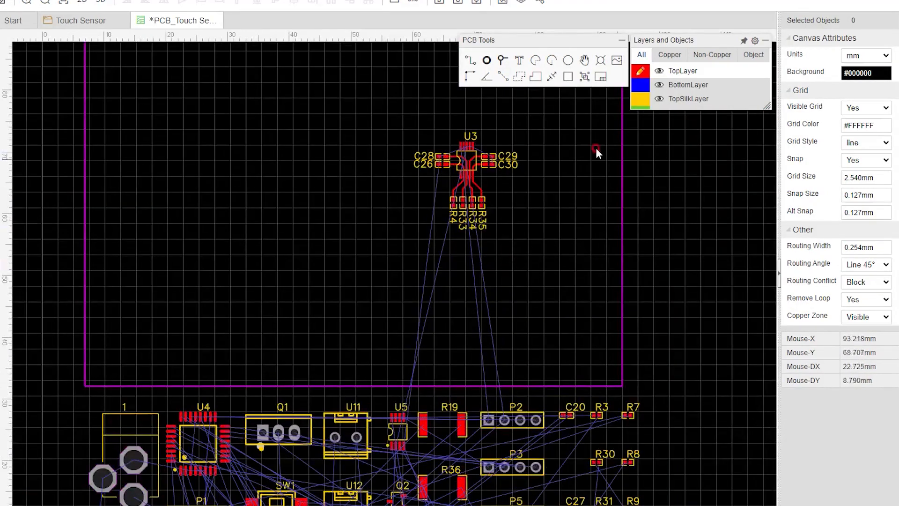
click(566, 77)
click(336, 333)
click(277, 268)
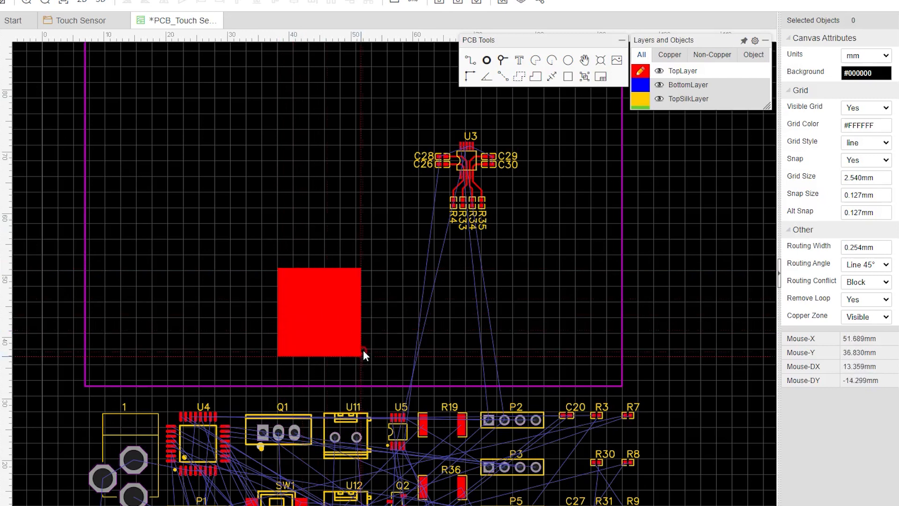
click(348, 330)
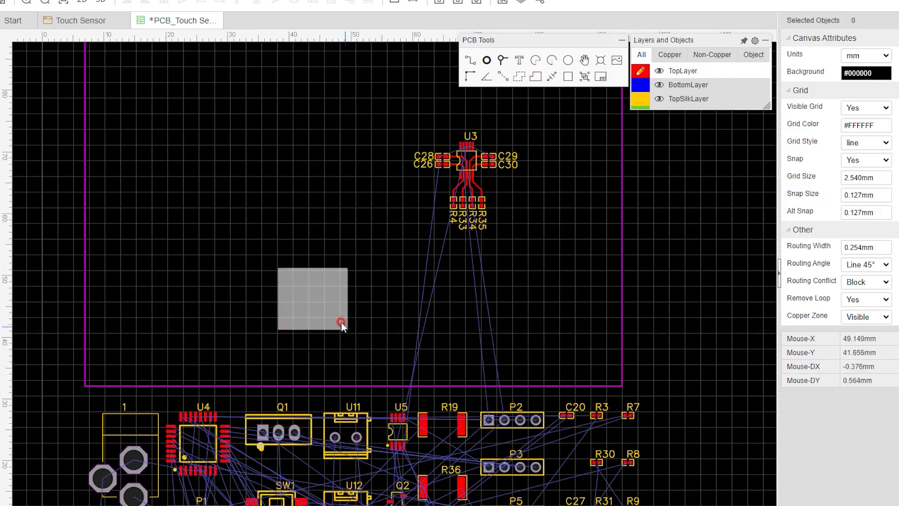
Set the copper rectangle's width and height to 10 mm each.
click(325, 302)
click(858, 125)
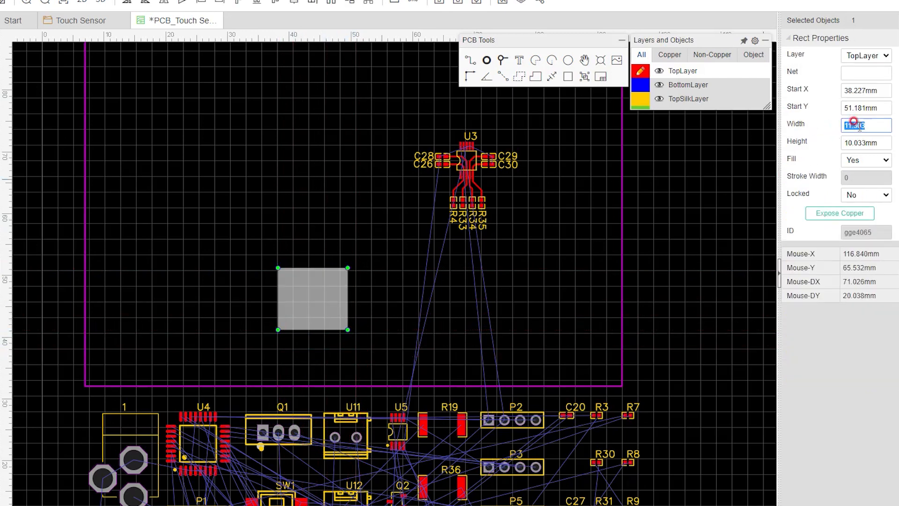
key(Return)
click(864, 139)
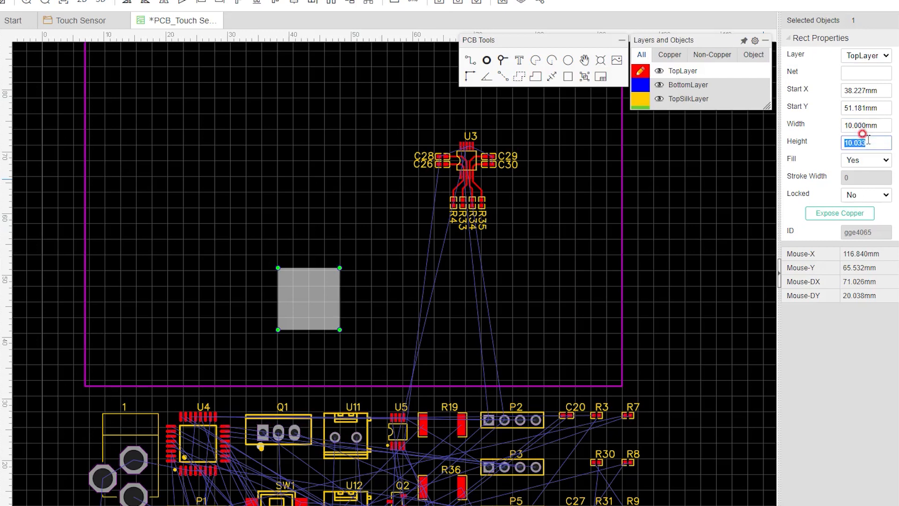
Copy the 10 mm copper square and place three copies in a row to its right.
click(294, 299)
key(ctrl+c)
key(ctrl+v)
click(362, 269)
key(ctrl+v)
click(439, 269)
key(ctrl+v)
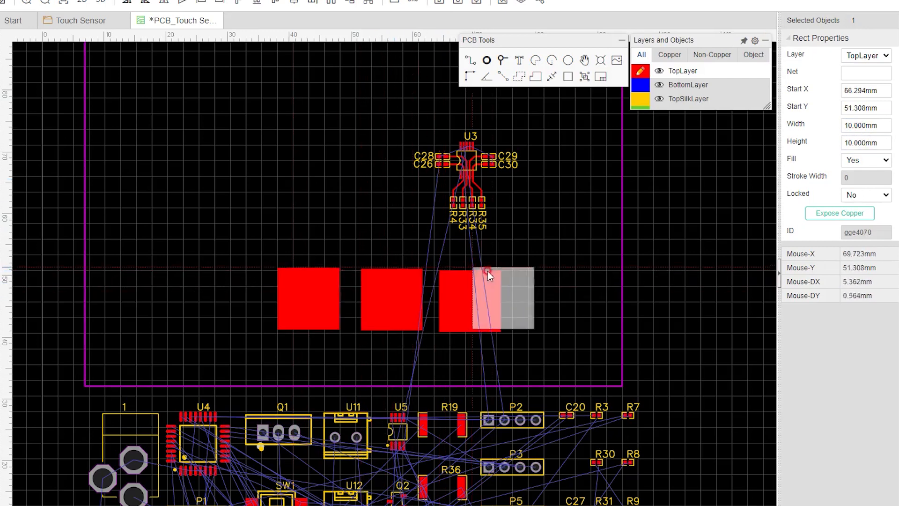
click(517, 267)
Arrange the four copper squares in an aligned, evenly spaced row and shift the row towards the board's right edge.
drag(238, 248, 536, 328)
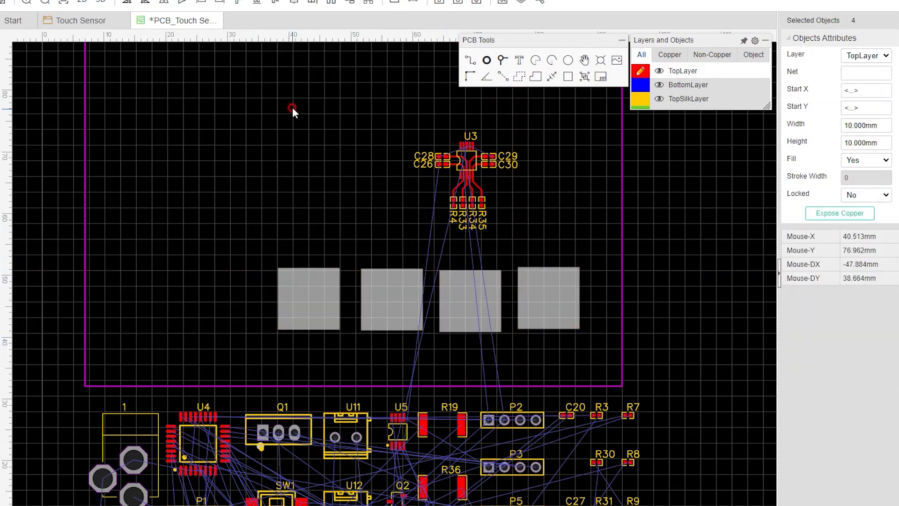
click(331, 5)
drag(310, 295, 356, 295)
click(400, 216)
Copy the net R4_2 from R4's lower pad and assign it to the leftmost copper square.
scroll(452, 210, up, 5)
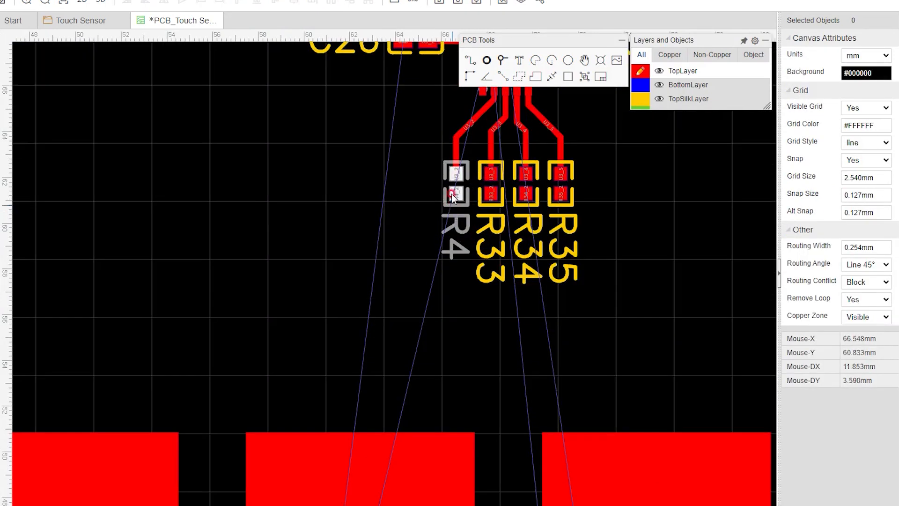
scroll(195, 416, down, 2)
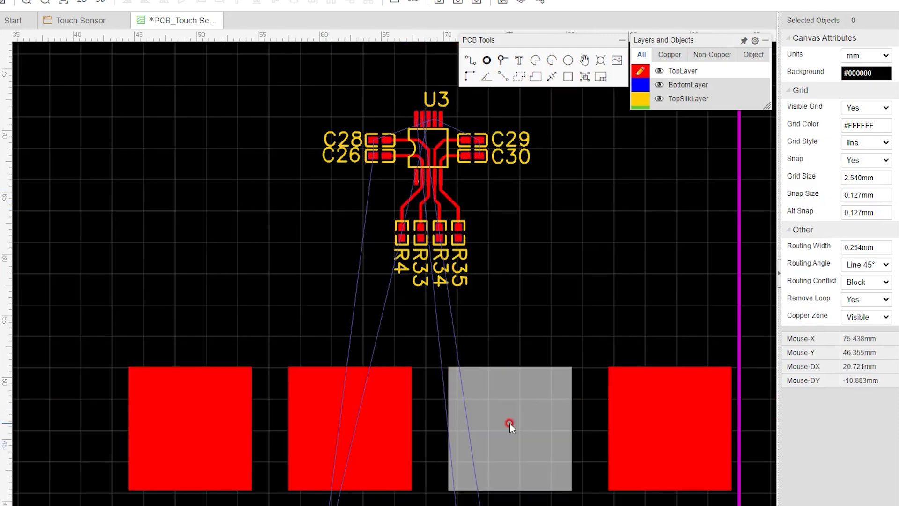
scroll(400, 231, up, 2)
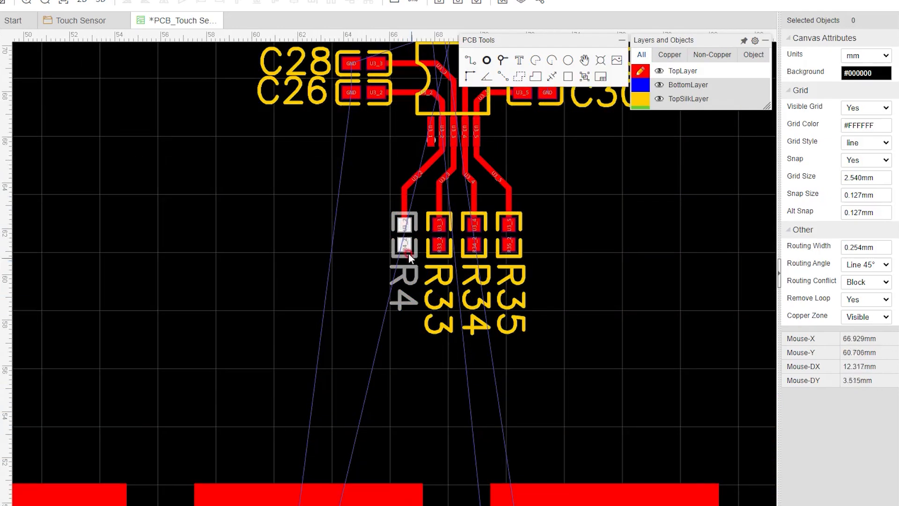
scroll(408, 253, up, 1)
scroll(394, 305, down, 2)
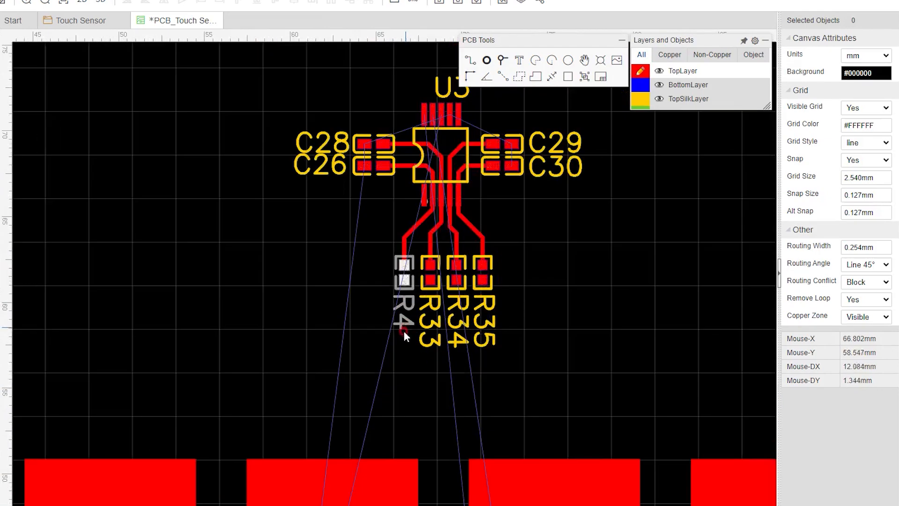
click(380, 242)
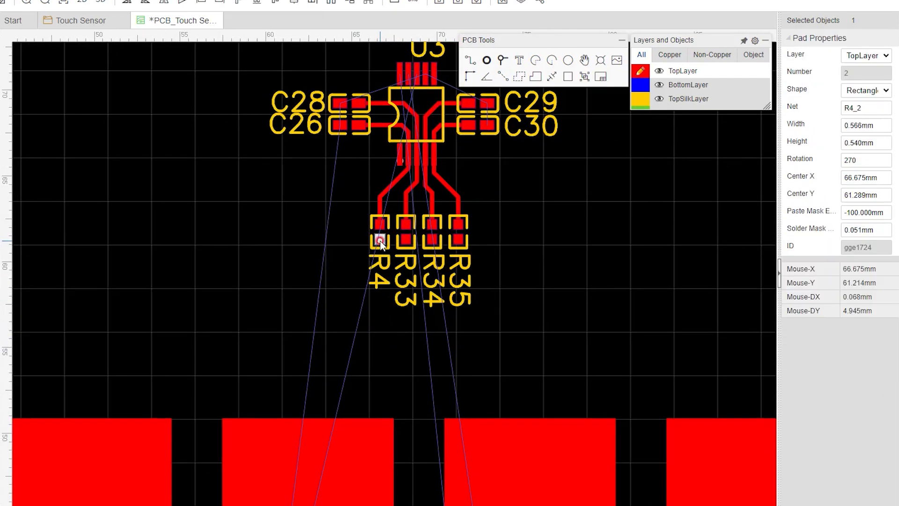
double_click(866, 109)
key(ctrl+c)
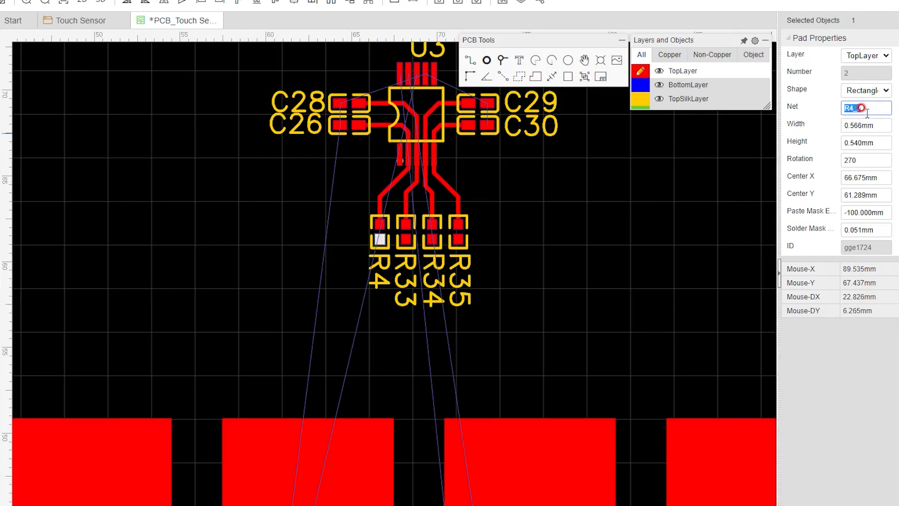
click(134, 448)
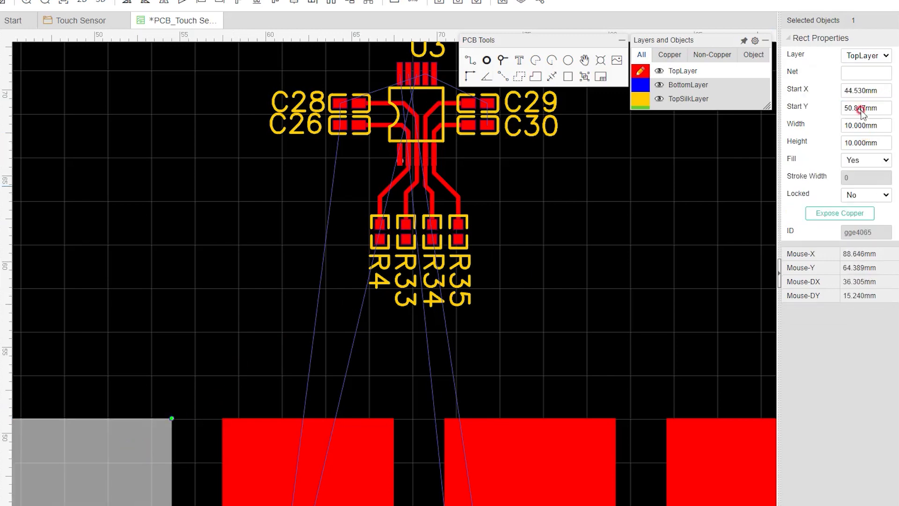
click(862, 74)
key(ctrl+v)
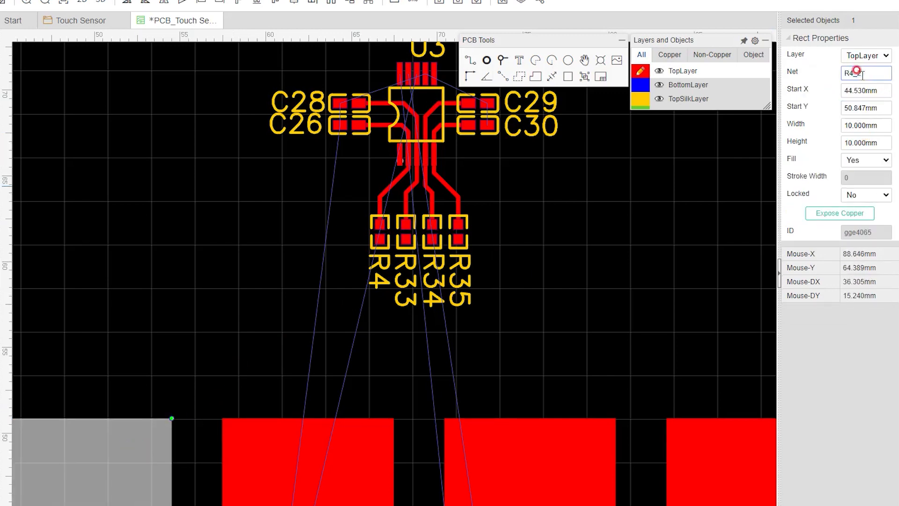
key(Return)
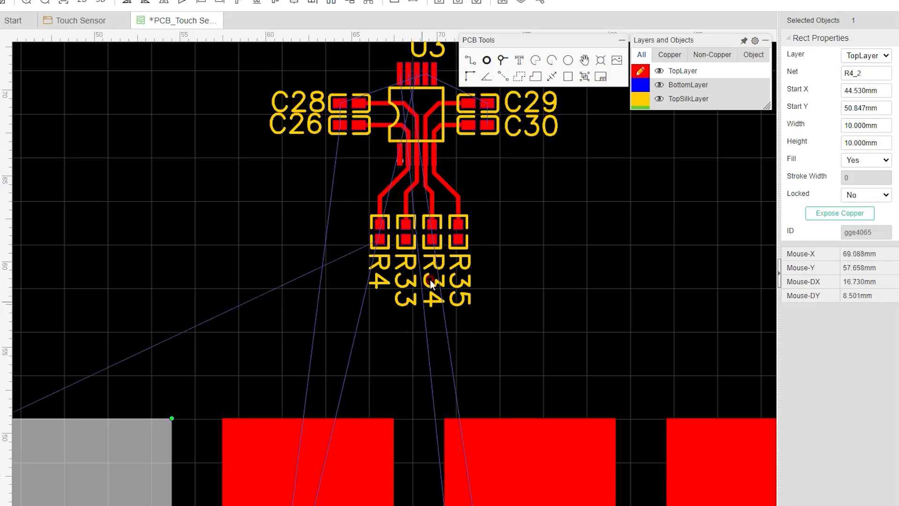
Assign the net of R33's lower pad, R33_2, to the second copper square from the left.
click(407, 239)
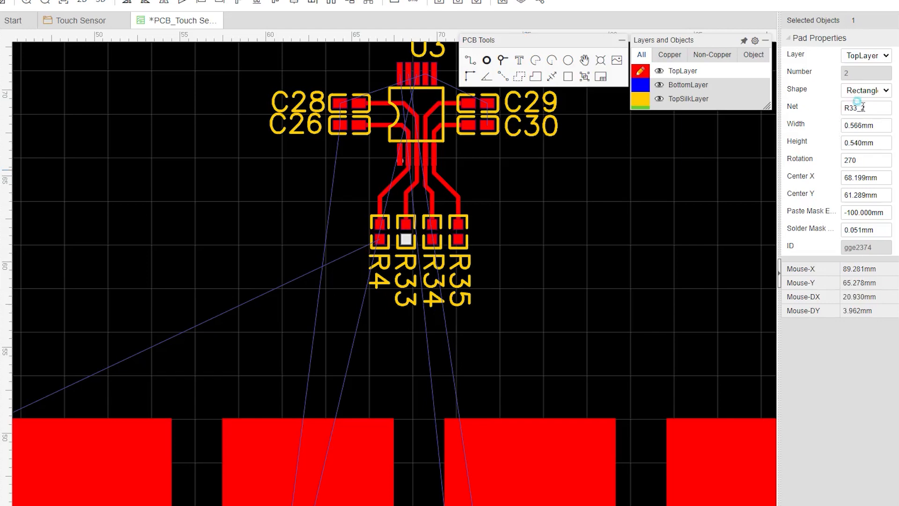
click(340, 464)
click(863, 73)
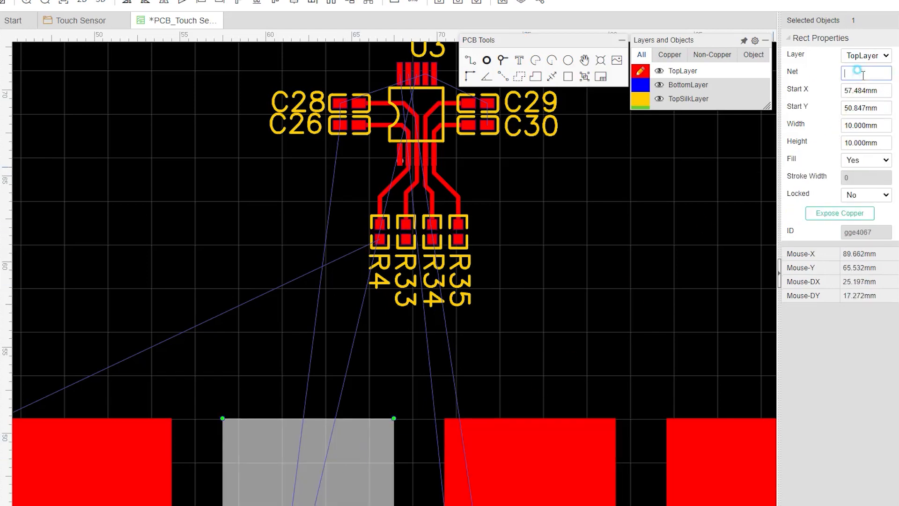
key(Return)
Assign the net R34_2 to the third copper square from the left.
click(432, 240)
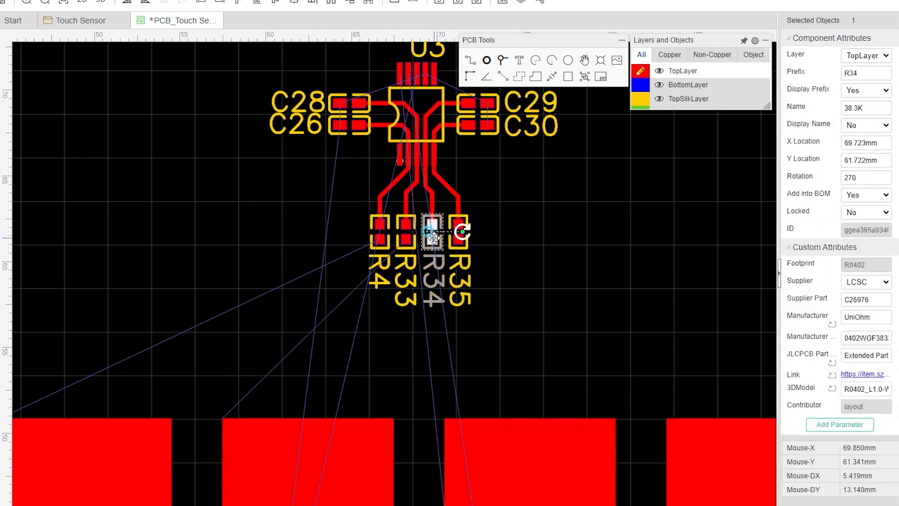
click(544, 426)
click(854, 73)
text(R34_2)
key(Return)
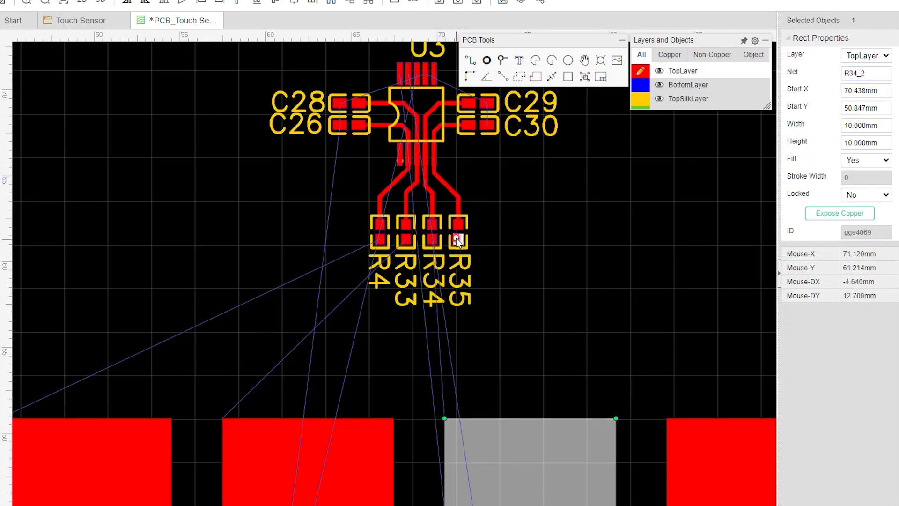
Copy the net R35_2 from R35's lower pad and assign it to the rightmost copper square.
click(459, 240)
click(857, 105)
double_click(858, 106)
key(ctrl+c)
click(722, 441)
click(855, 73)
key(ctrl+v)
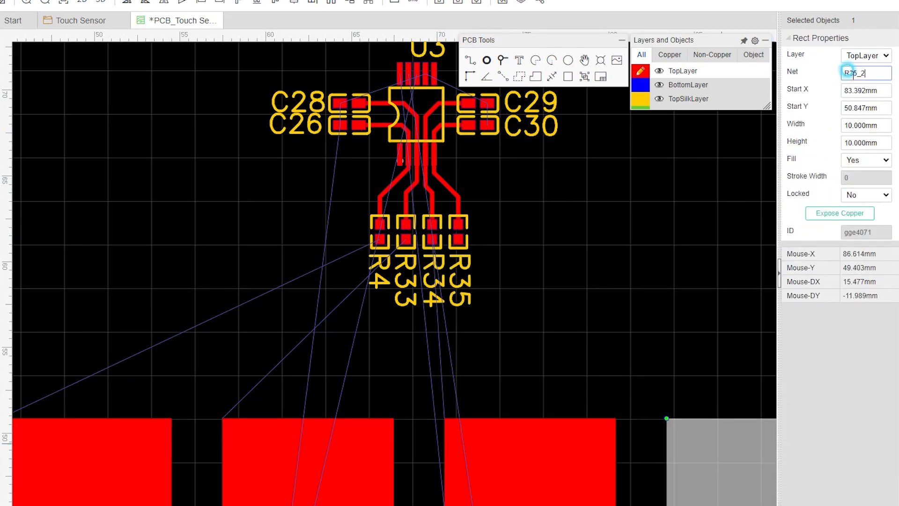
key(Return)
Route a TopLayer track from R4's lower pad to the leftmost copper square's upper edge.
right_drag(506, 362, 563, 298)
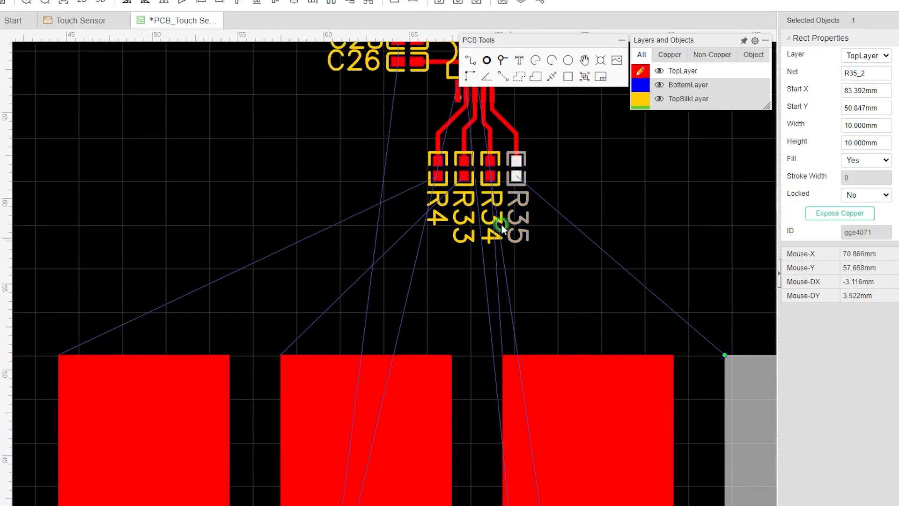
key(w)
click(438, 176)
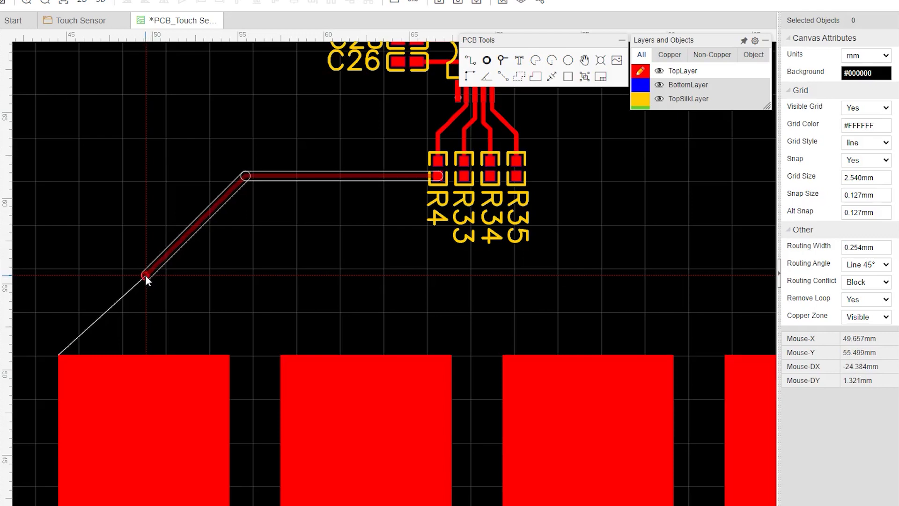
click(145, 274)
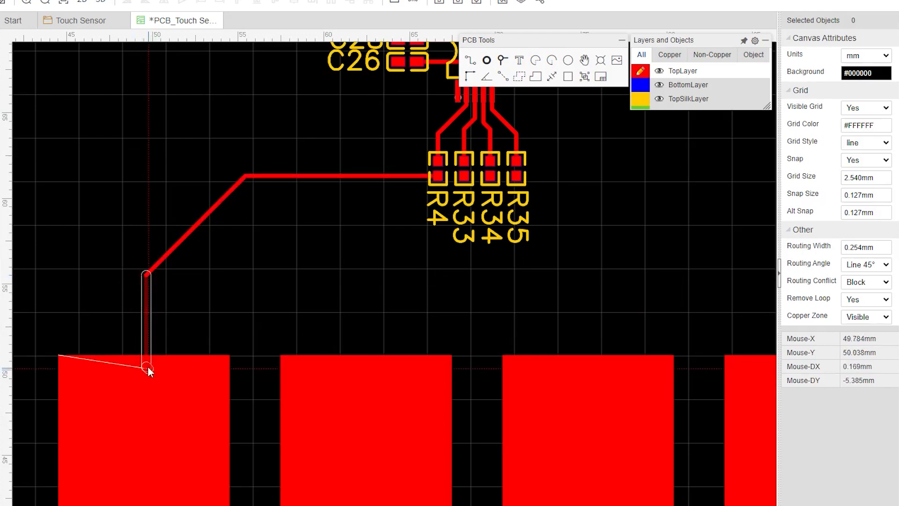
click(145, 364)
Route a TopLayer track from R35's lower pad to the rightmost copper square's upper edge.
right_drag(668, 248, 405, 233)
click(273, 157)
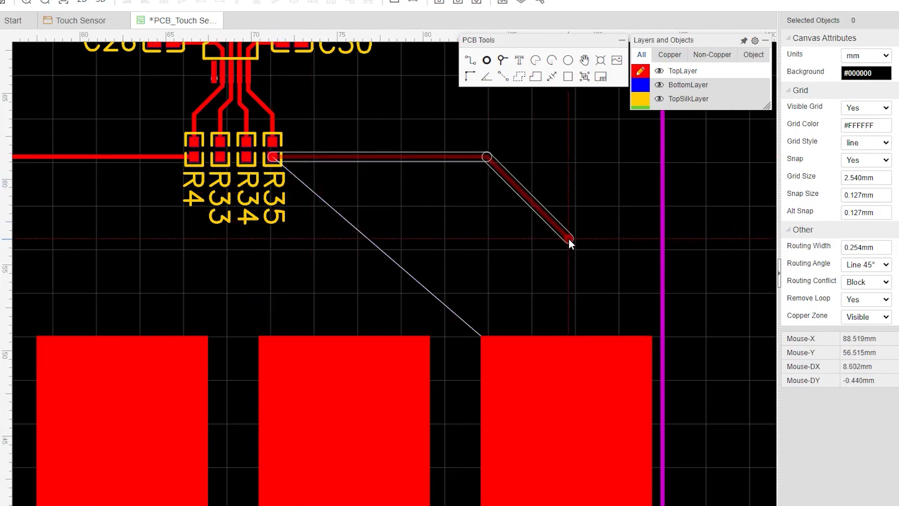
click(568, 238)
click(568, 335)
Route a TopLayer track from R34's lower pad to the third copper square from the left.
right_drag(278, 209, 524, 198)
click(492, 145)
click(594, 306)
click(595, 325)
Route a TopLayer track from R33's lower pad to the second copper square from the left.
click(466, 145)
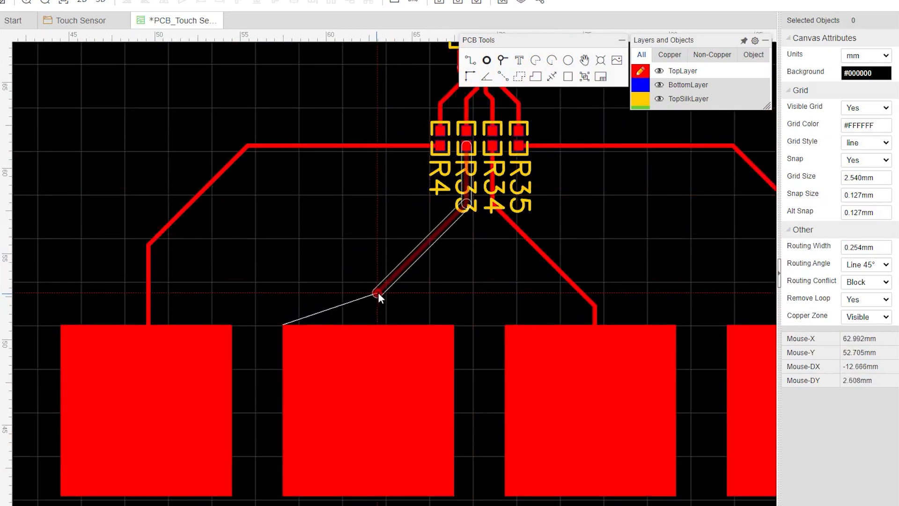
click(379, 293)
click(380, 338)
Route a short track diagonally down from U3's U3_1 pad and end it with a via leading to the Inner1 layer.
right_drag(617, 233, 492, 307)
scroll(492, 308, down, 3)
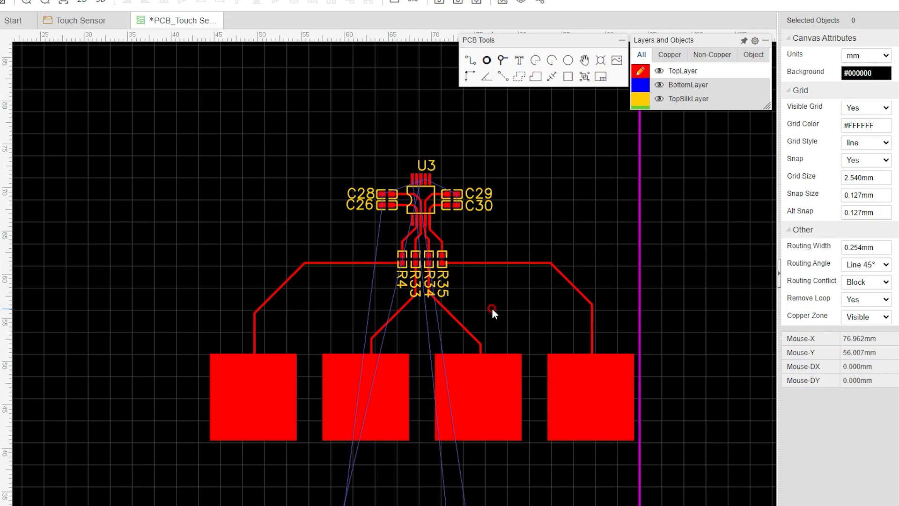
scroll(390, 213, up, 6)
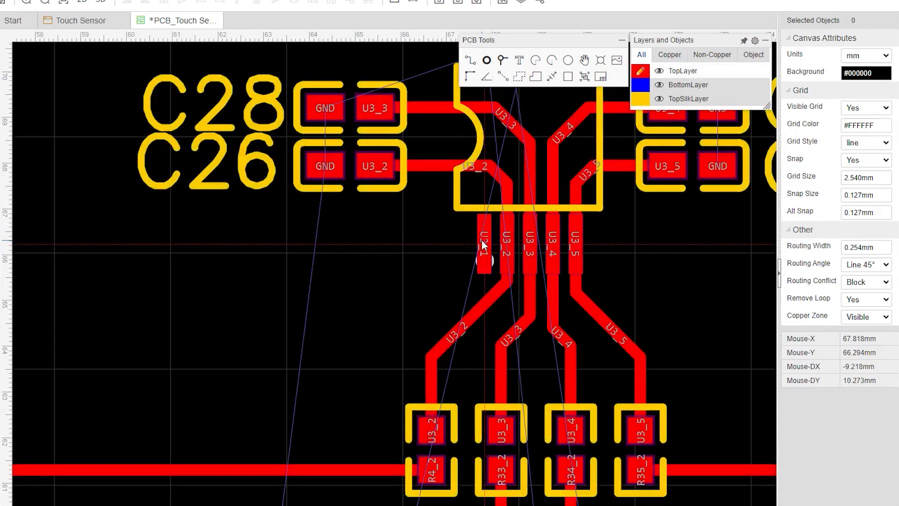
click(484, 245)
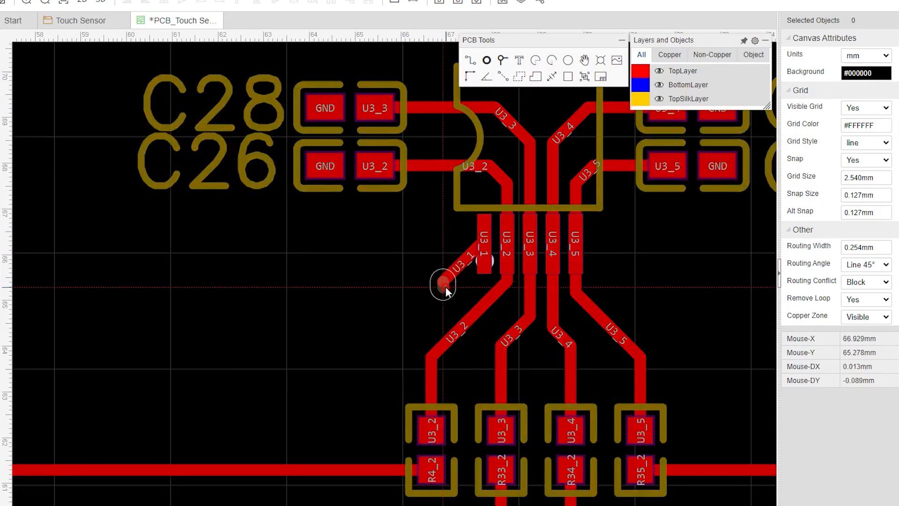
key(b)
right_click(445, 286)
right_click(445, 286)
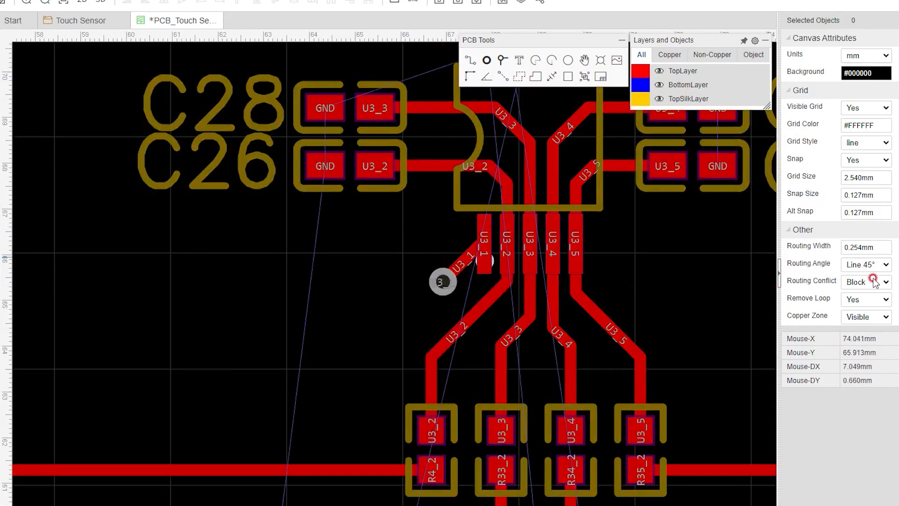
Set the routing width to 0.500 mm and route Inner1 track from the via beneath U3's U3_5, U3_4 and U3_3 pads.
click(871, 246)
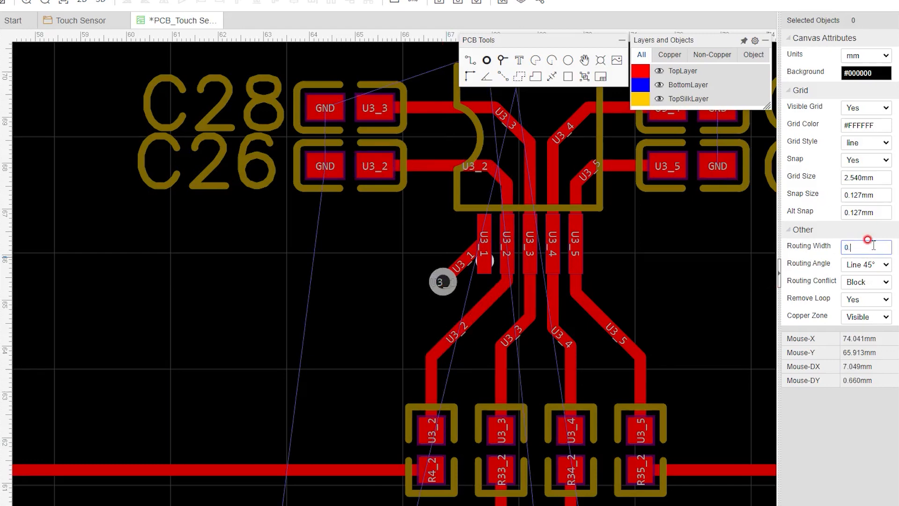
click(442, 281)
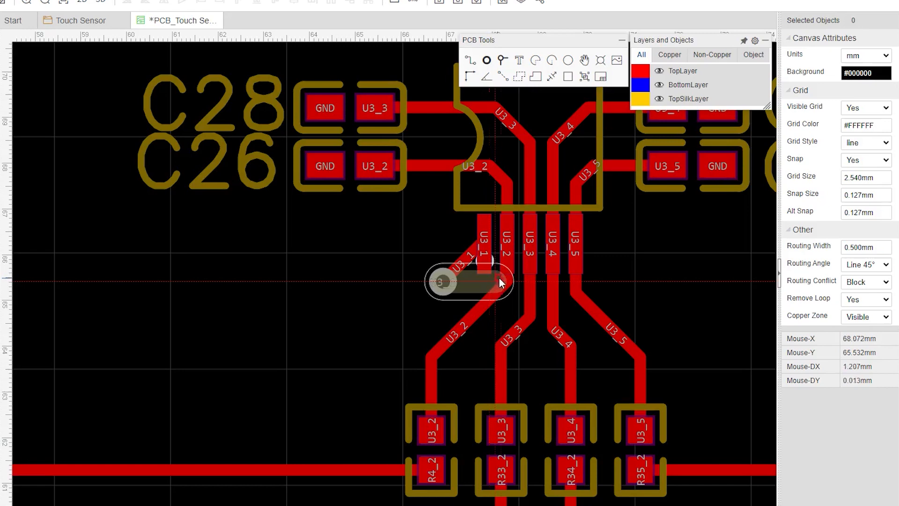
click(507, 279)
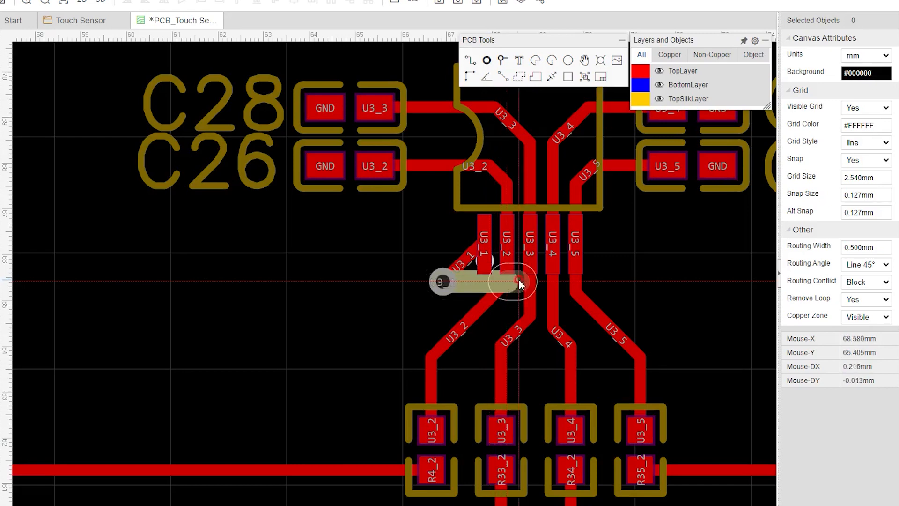
click(577, 282)
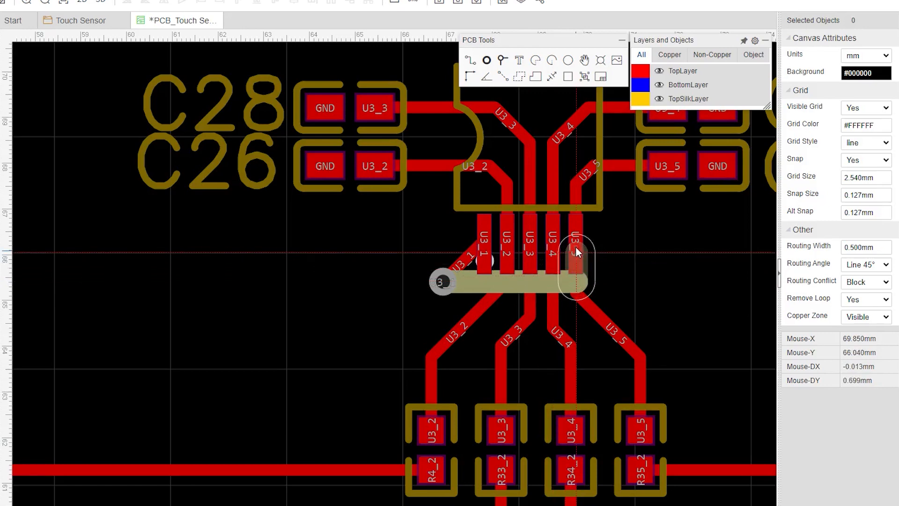
click(577, 218)
click(553, 280)
click(553, 219)
click(531, 280)
click(531, 217)
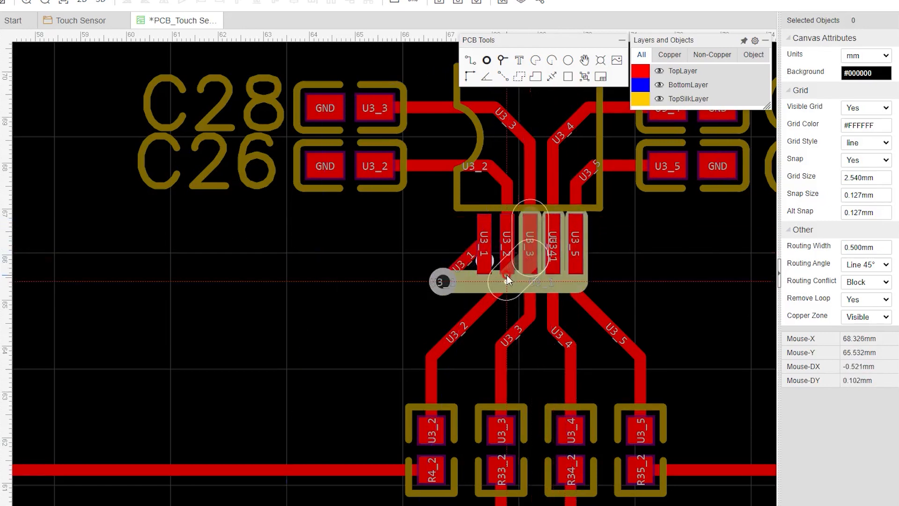
Route the U3_1 shield track on Inner1 beneath the U3_2 pad and along R4's trace down to the leftmost copper square.
click(507, 280)
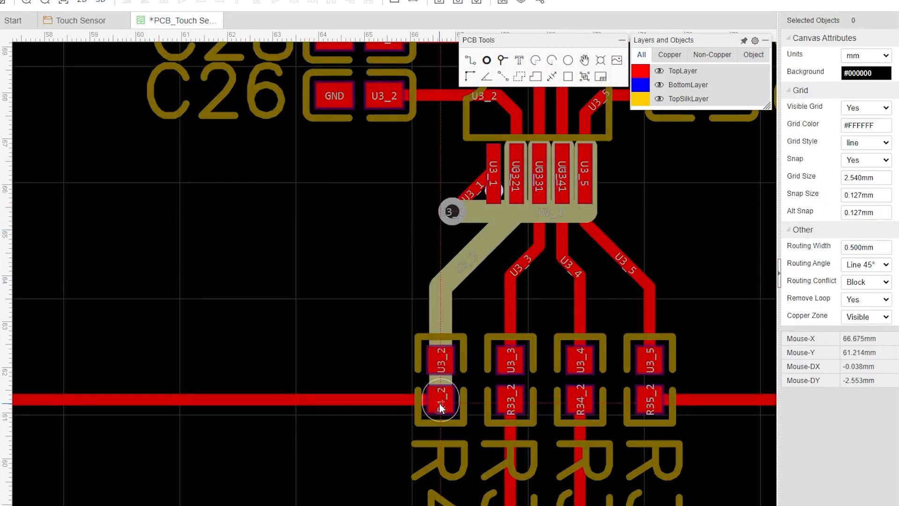
click(439, 403)
right_drag(439, 403, 716, 390)
click(208, 384)
right_drag(179, 403, 709, 156)
scroll(611, 206, down, 1)
click(516, 339)
click(515, 498)
Route an Inner1 shield track beneath R33's whole trace, from below U3's pads to the second copper square.
right_drag(702, 328, 69, 464)
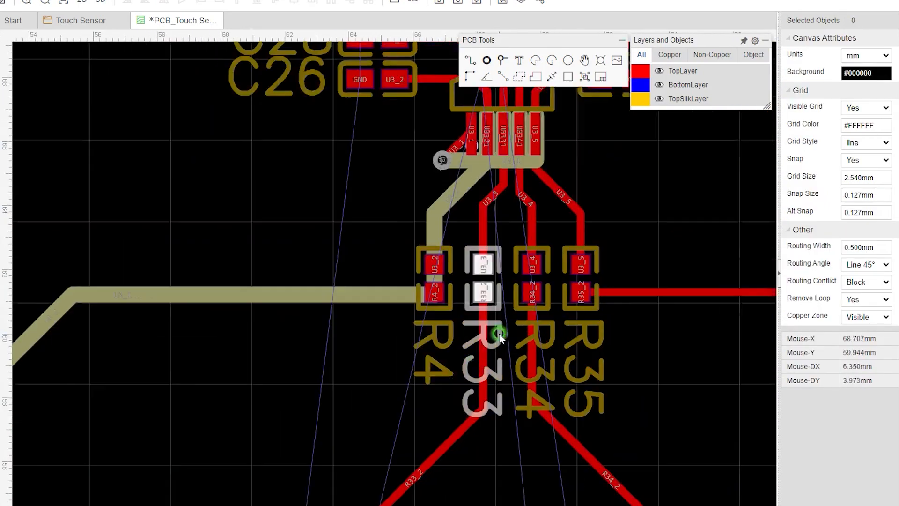
right_drag(499, 333, 493, 338)
click(498, 166)
click(478, 210)
click(477, 419)
right_drag(477, 419, 569, 276)
click(407, 434)
click(408, 490)
Route an Inner1 shield track beneath R34's whole trace, from below U3's pads to the third copper square.
right_drag(674, 347, 413, 374)
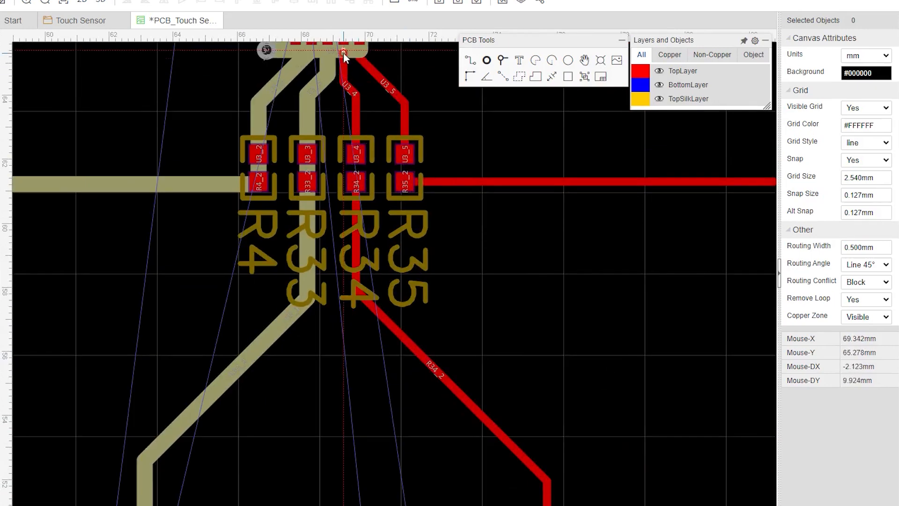
click(344, 52)
click(344, 80)
click(356, 294)
click(546, 504)
right_click(572, 479)
Route an Inner1 shield track beneath R35's whole trace, from below U3's pads to the rightmost copper square.
click(358, 52)
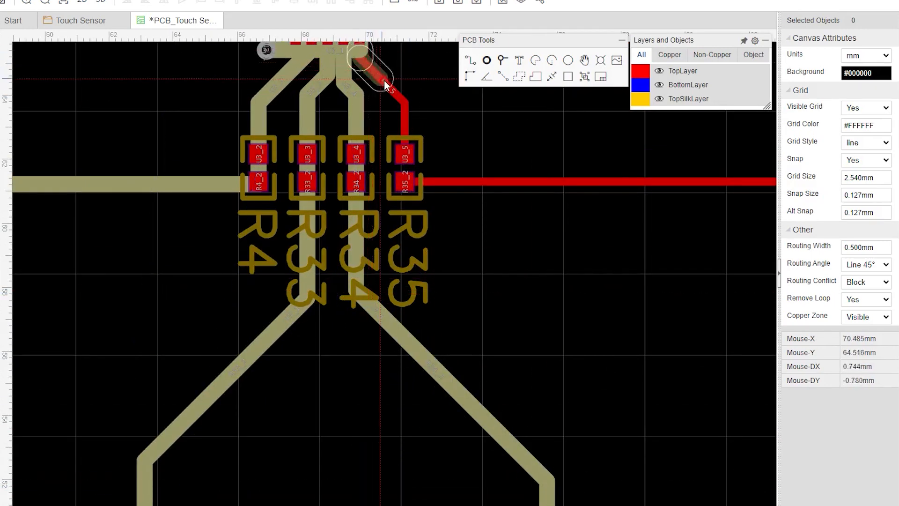
click(404, 103)
click(404, 182)
right_drag(749, 183, 386, 176)
click(593, 329)
click(593, 504)
right_click(619, 451)
Draw a filled rectangle about 51 × 12.7 mm on Inner1 beneath all four copper squares.
scroll(568, 242, down, 3)
right_drag(546, 298, 636, 185)
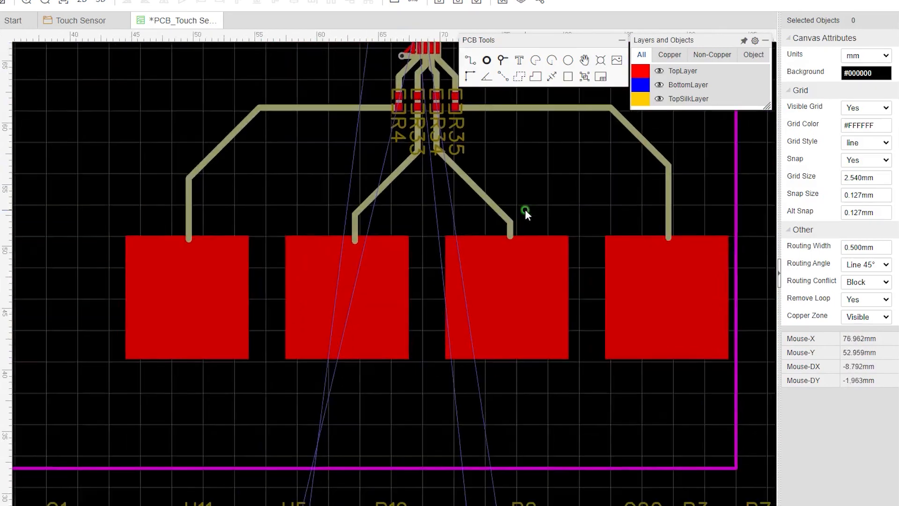
click(568, 77)
click(108, 223)
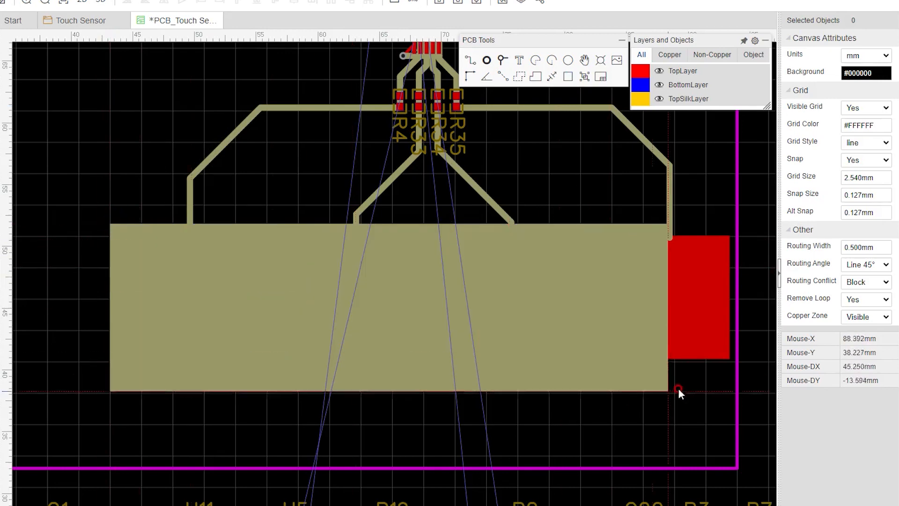
click(740, 380)
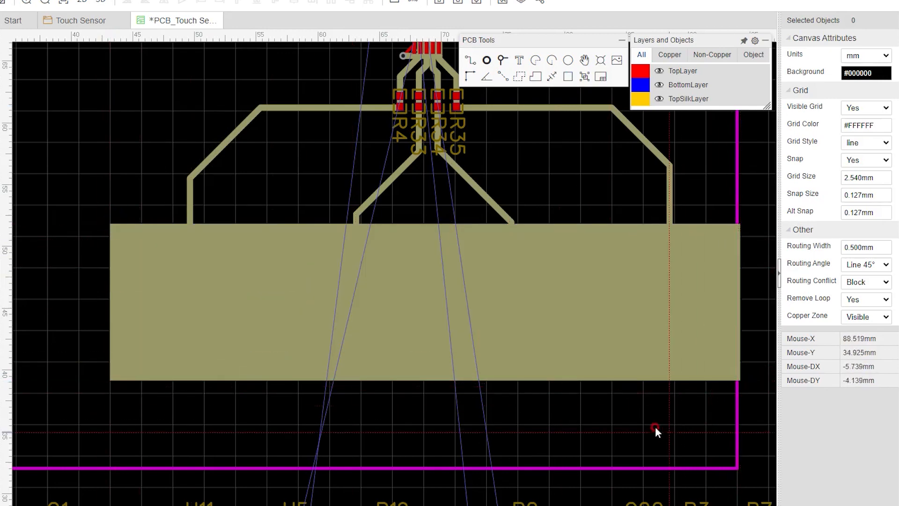
right_click(572, 243)
Copy the net U3_1 from an Inner1 shield track and assign it to the large Inner1 rectangle.
scroll(464, 281, up, 4)
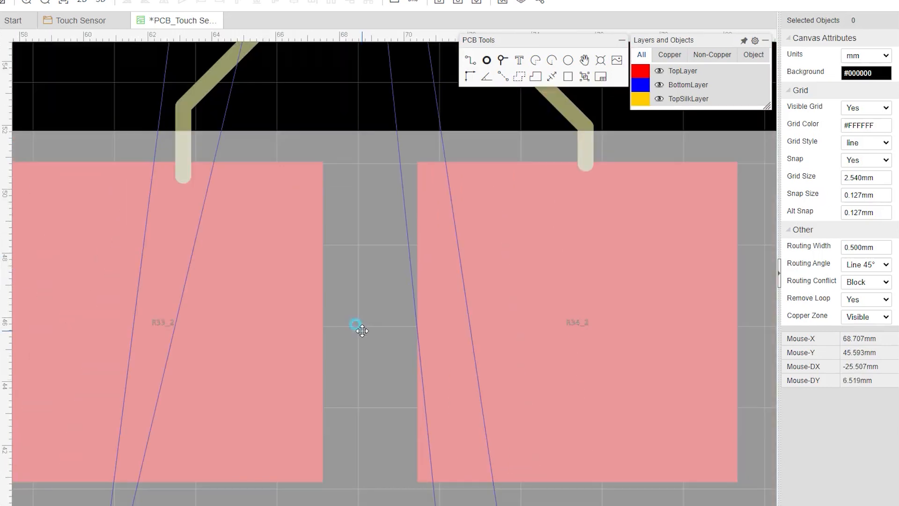
click(362, 330)
scroll(334, 139, down, 3)
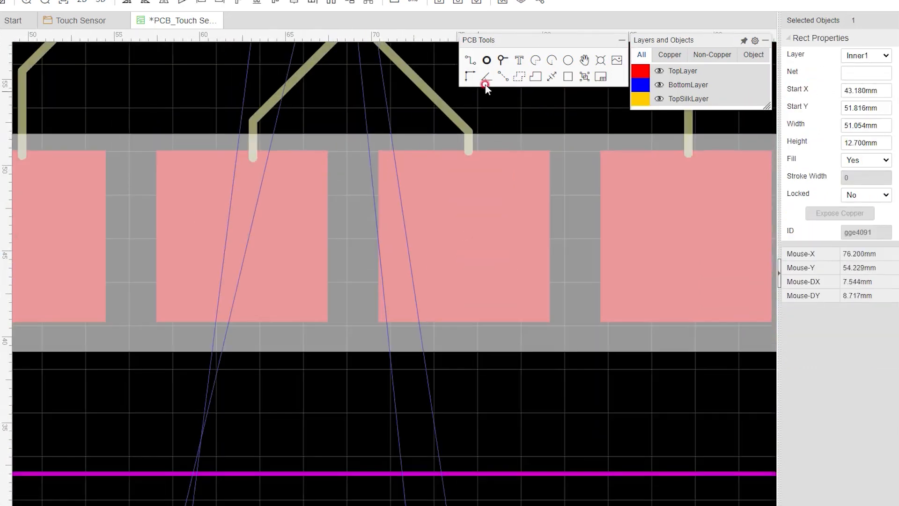
click(448, 117)
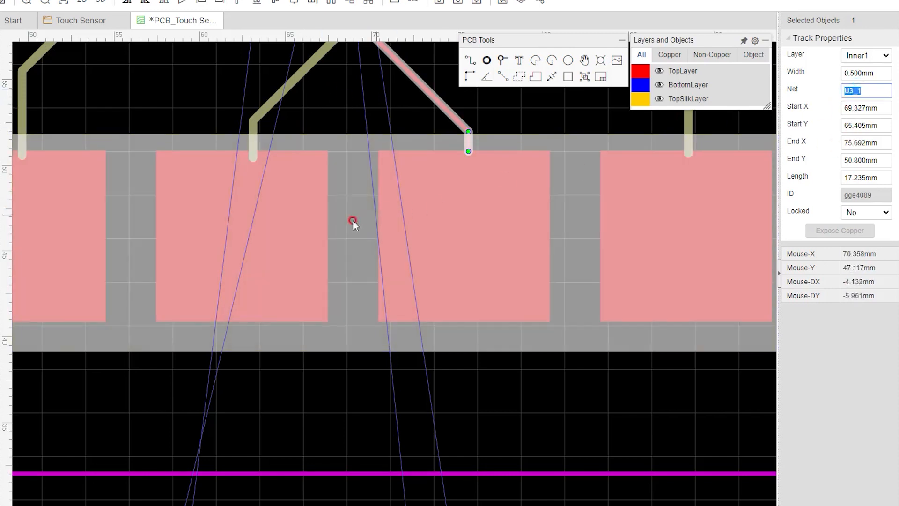
click(397, 216)
click(854, 74)
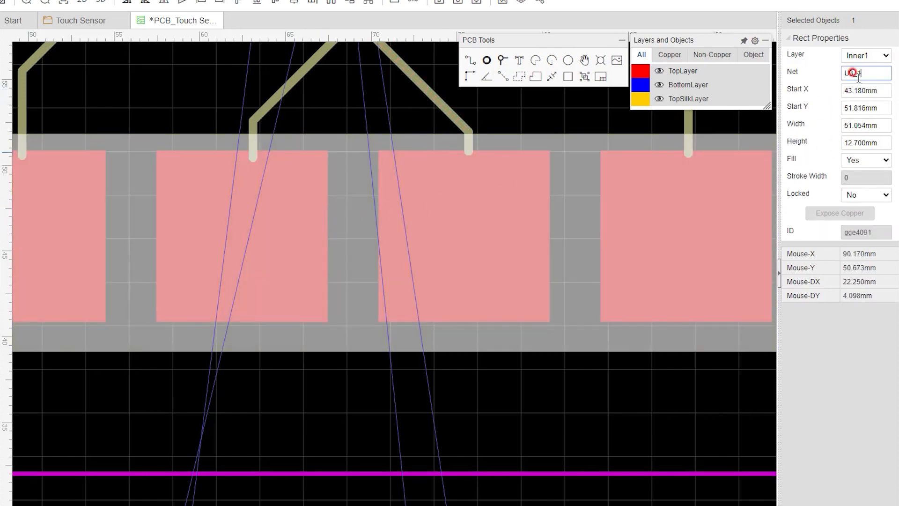
click(422, 184)
click(370, 97)
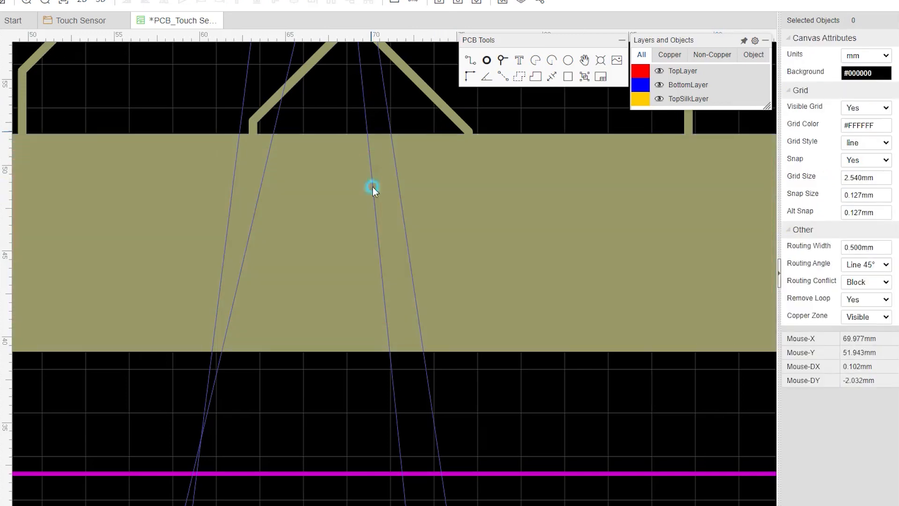
On TopSilkLayer, insert the framed triangle image at 8 × 8 mm and place it centred on the leftmost copper square.
scroll(345, 254, up, 3)
scroll(352, 227, down, 6)
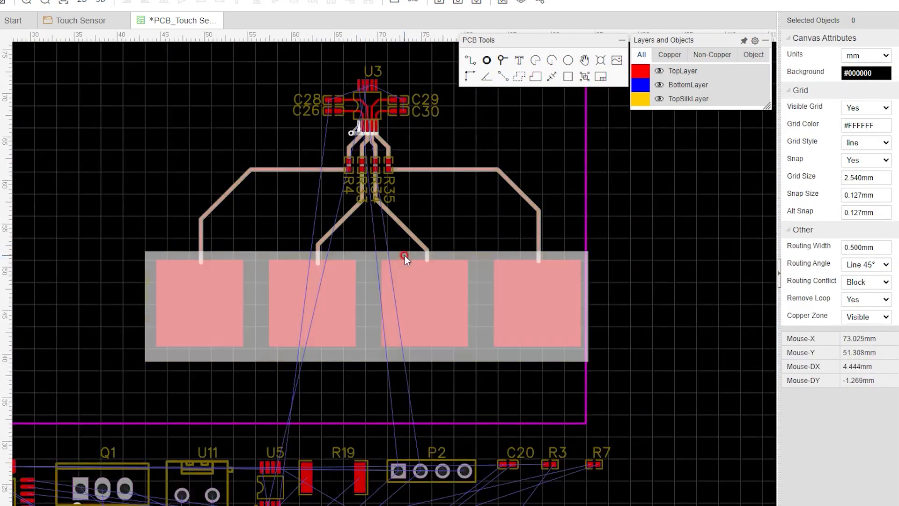
right_drag(478, 218, 441, 256)
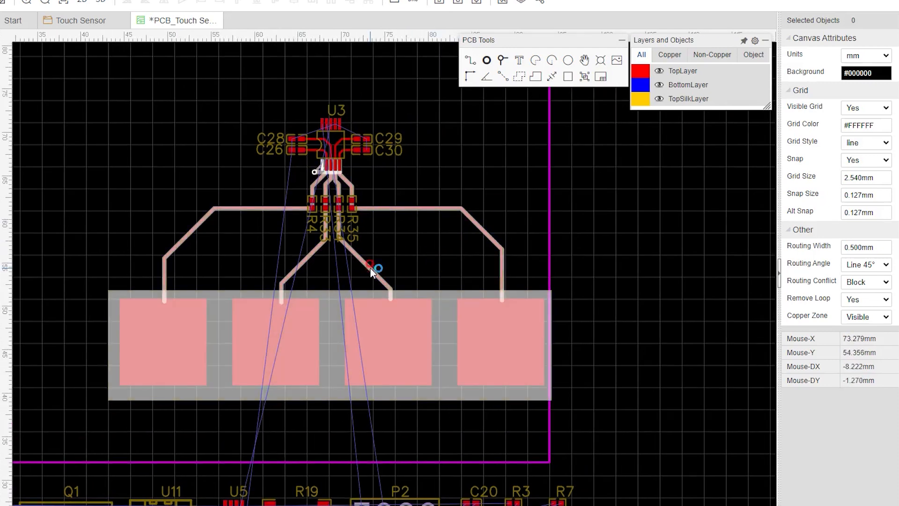
click(640, 70)
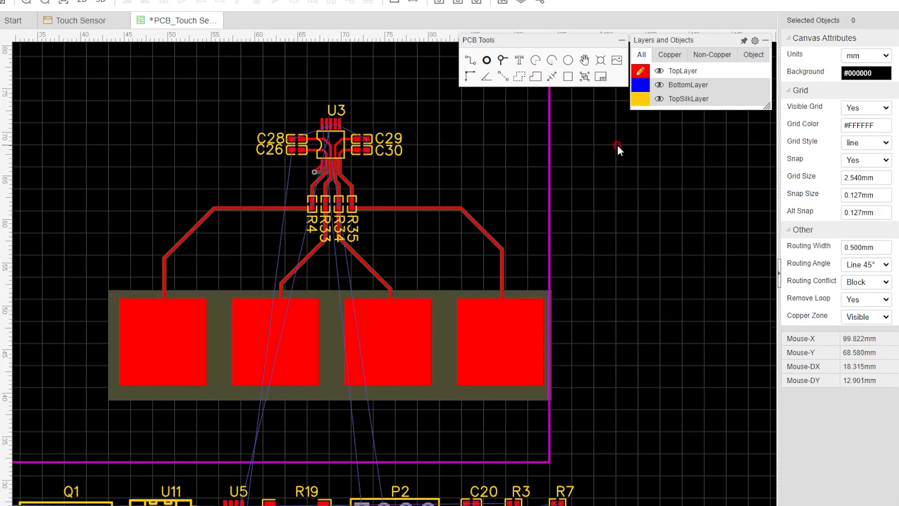
mouse_move(652, 94)
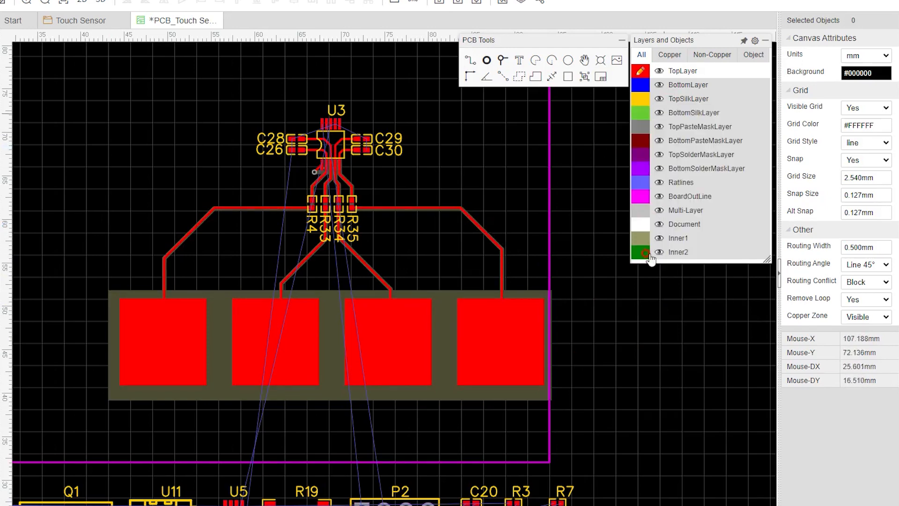
click(649, 99)
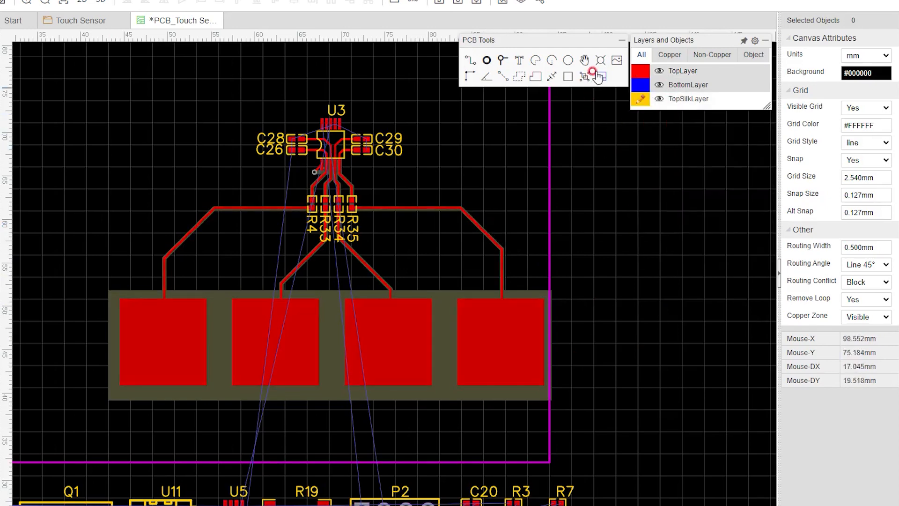
click(617, 65)
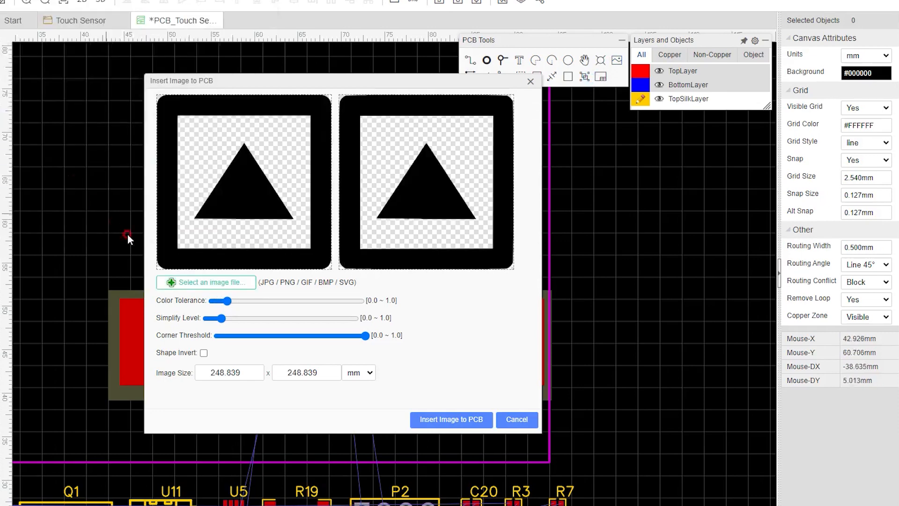
double_click(224, 371)
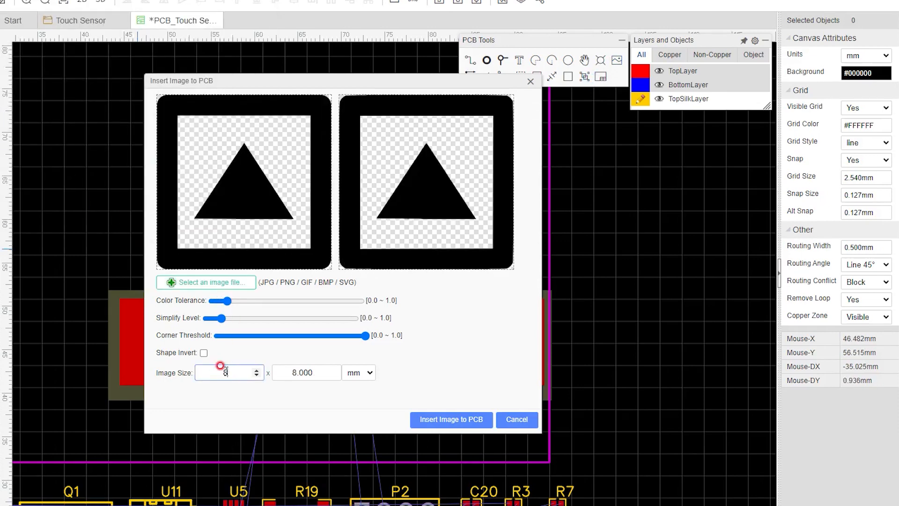
click(429, 423)
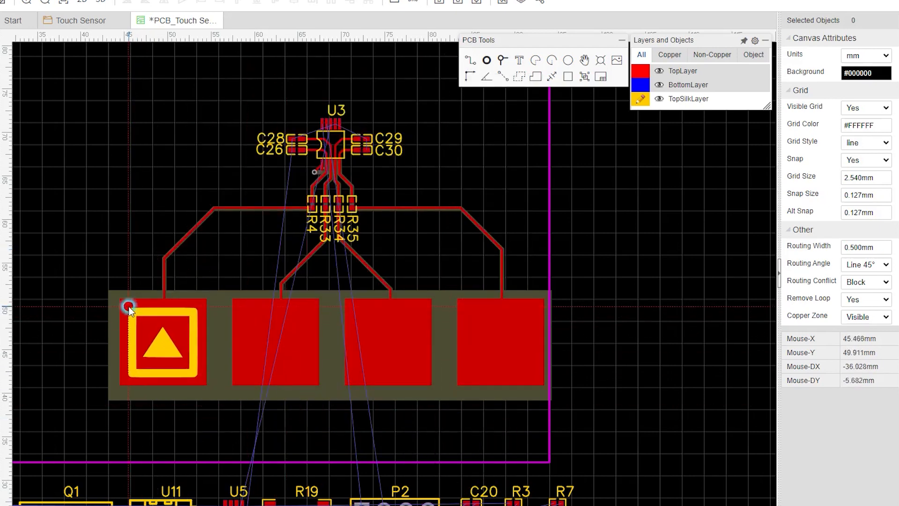
click(128, 307)
Insert the framed circle image reccir.png at 8 × 8 mm on TopSilkLayer and place it centred on the rightmost copper square.
click(572, 78)
click(619, 56)
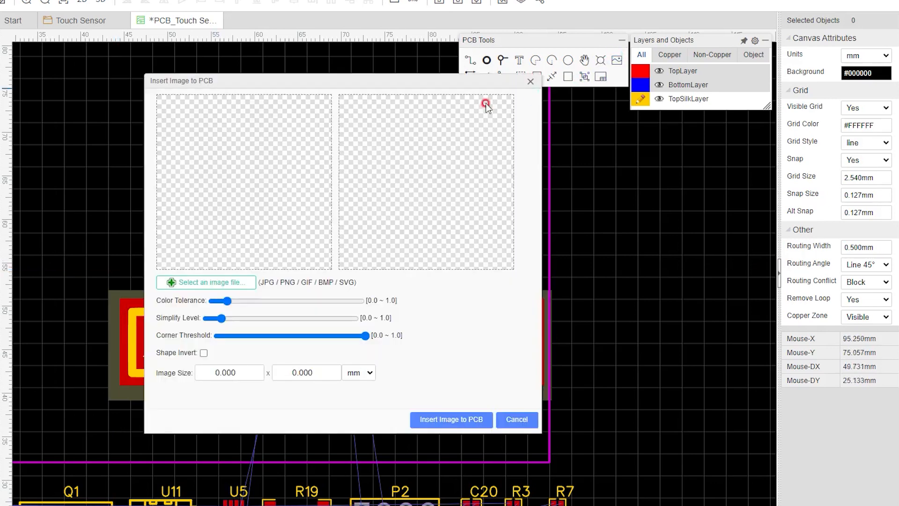
click(218, 280)
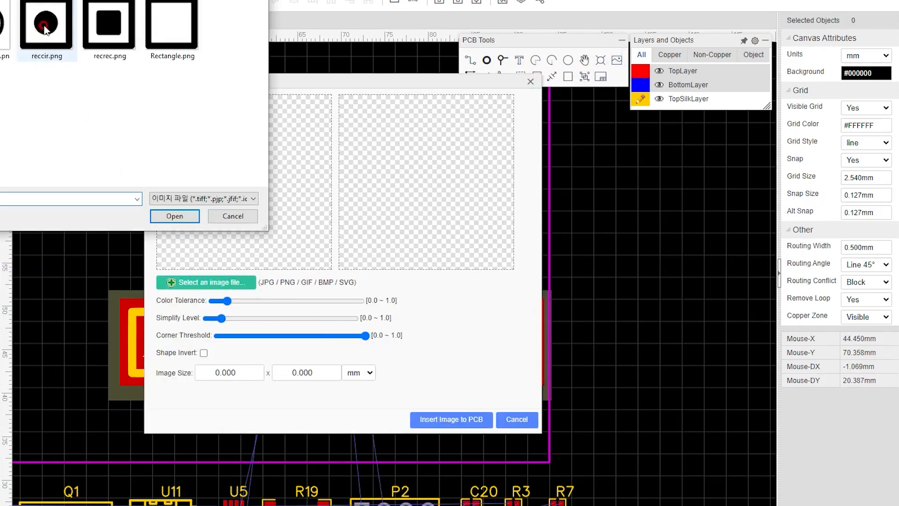
double_click(45, 29)
double_click(226, 369)
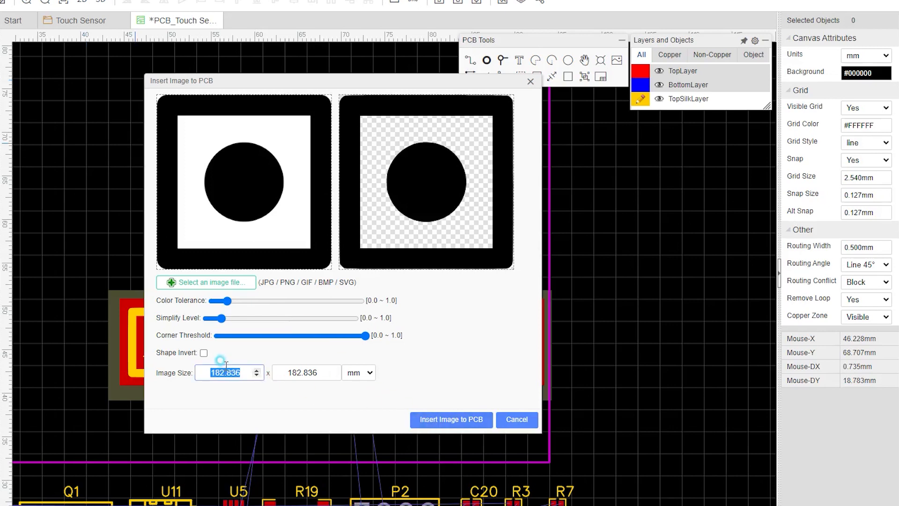
text(8)
click(428, 419)
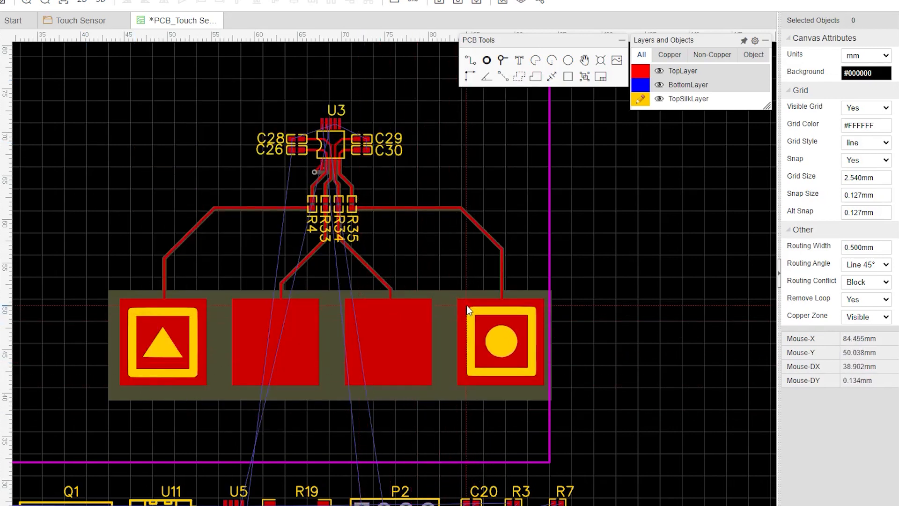
click(466, 305)
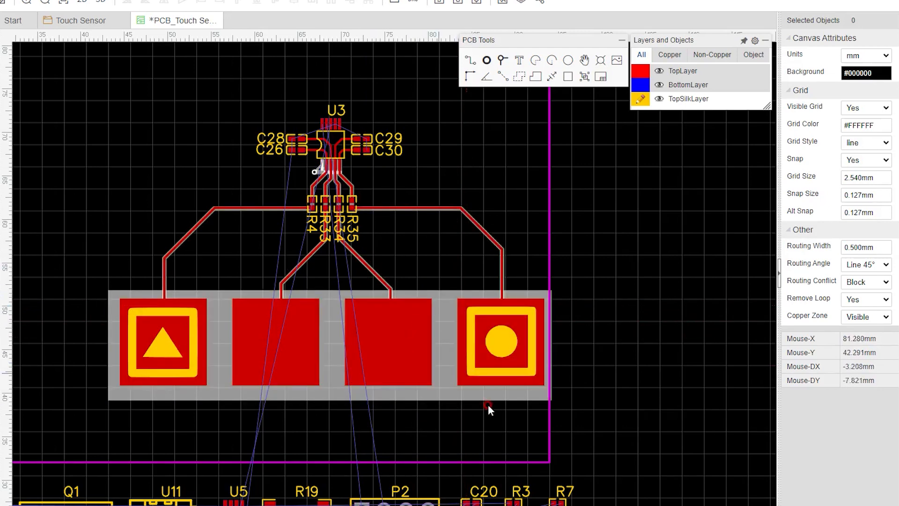
click(488, 419)
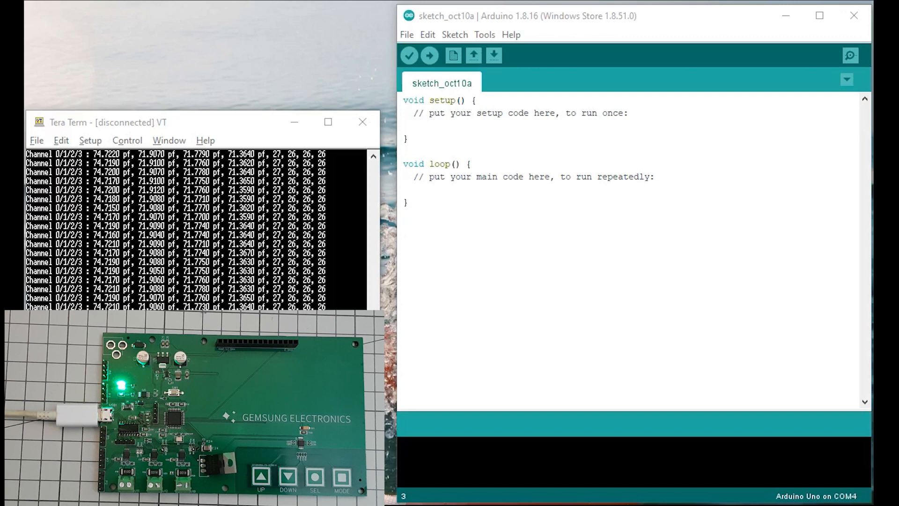
In the Arduino IDE, search the Library Manager for fdc1004, check the ProtoCentral FDC1004 library entry and close the manager.
click(485, 34)
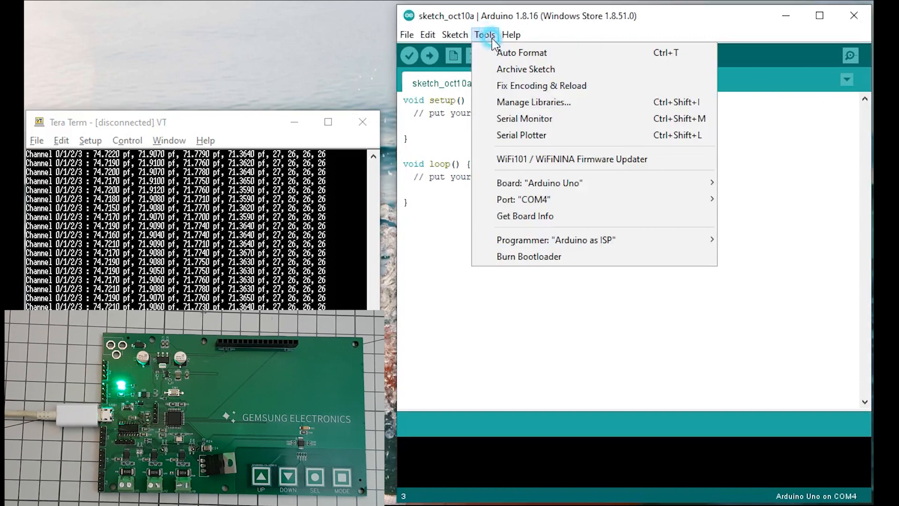
click(532, 111)
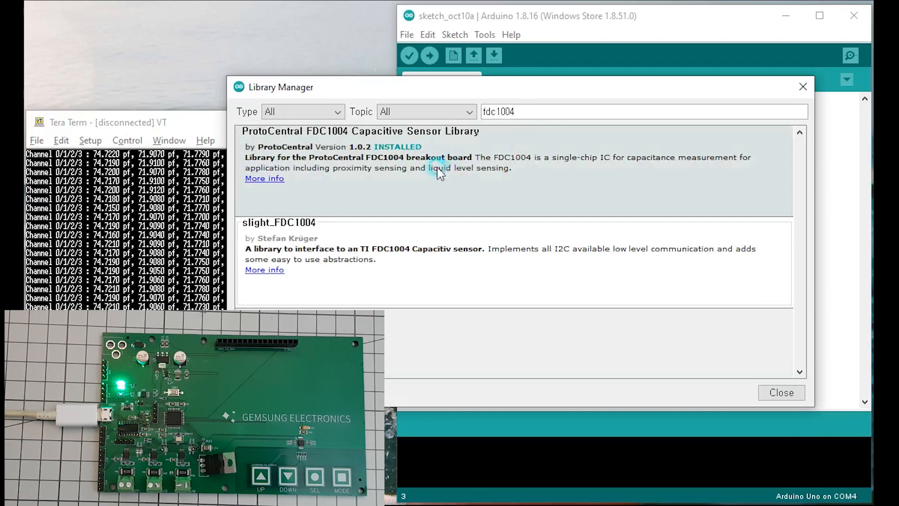
mouse_move(651, 294)
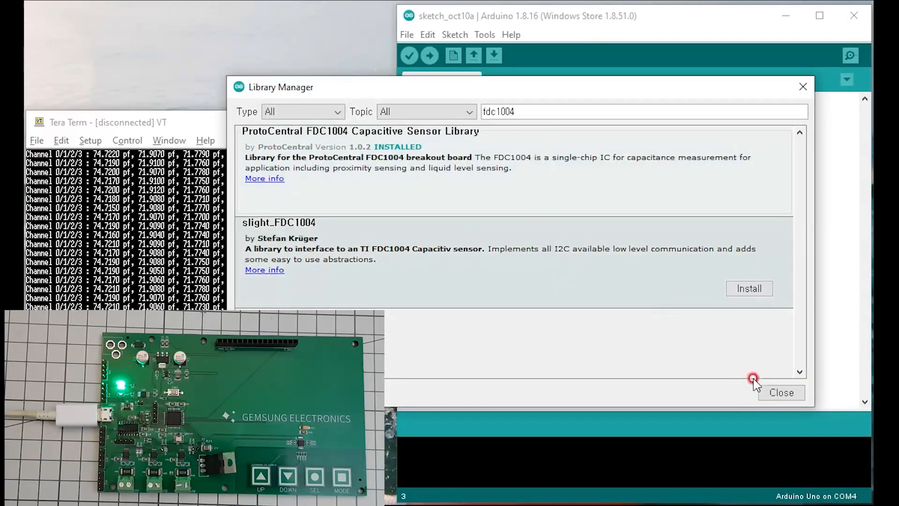
click(782, 392)
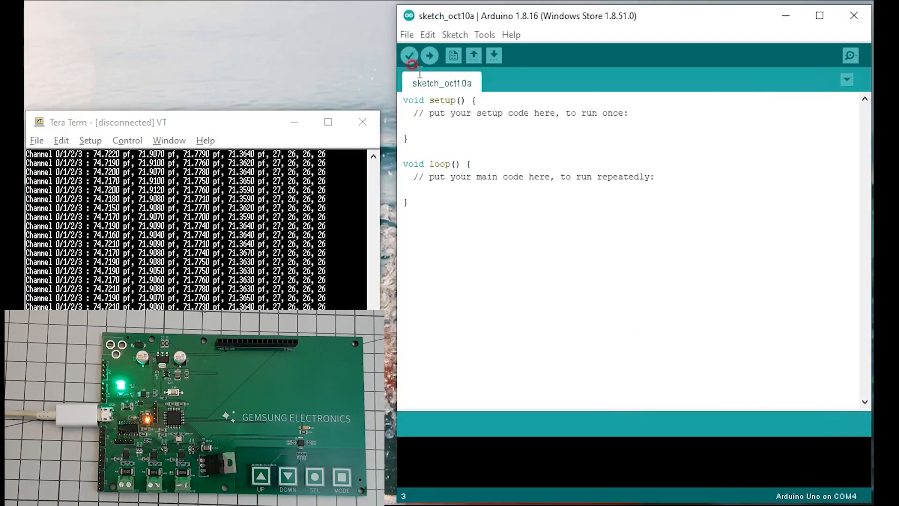
Open the FDC1004_stream example sketch and move its window clear of the screen edge.
click(407, 34)
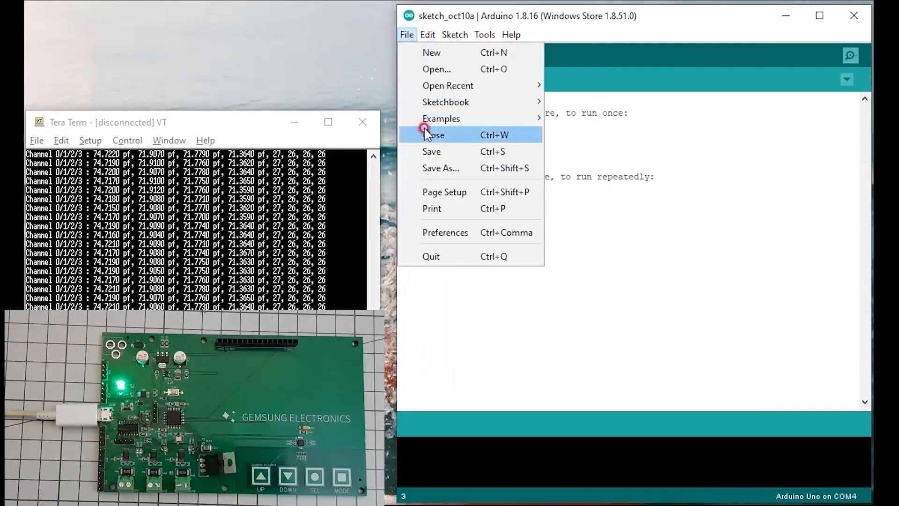
mouse_move(525, 117)
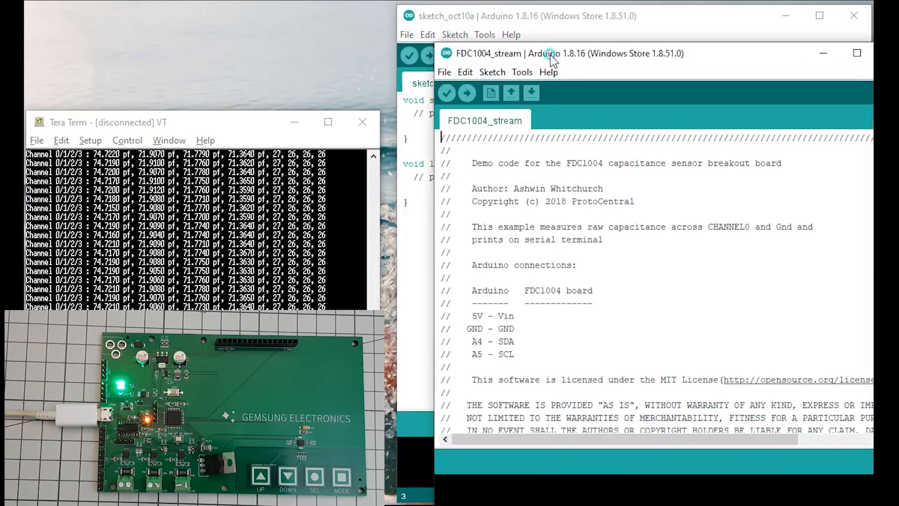
drag(551, 58, 491, 28)
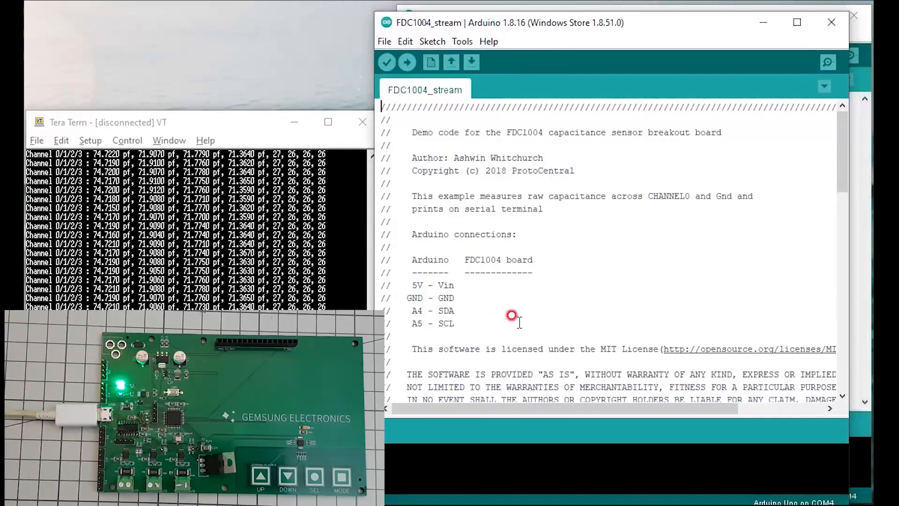
Change the unit output line in loop() to Serial.println(" pf"); removing the trailing comma.
scroll(519, 321, down, 20)
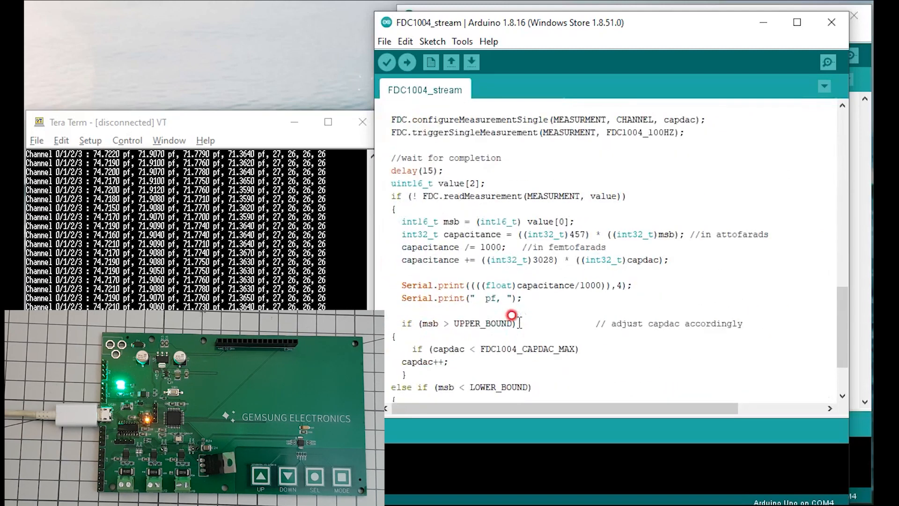
click(469, 298)
text(ln)
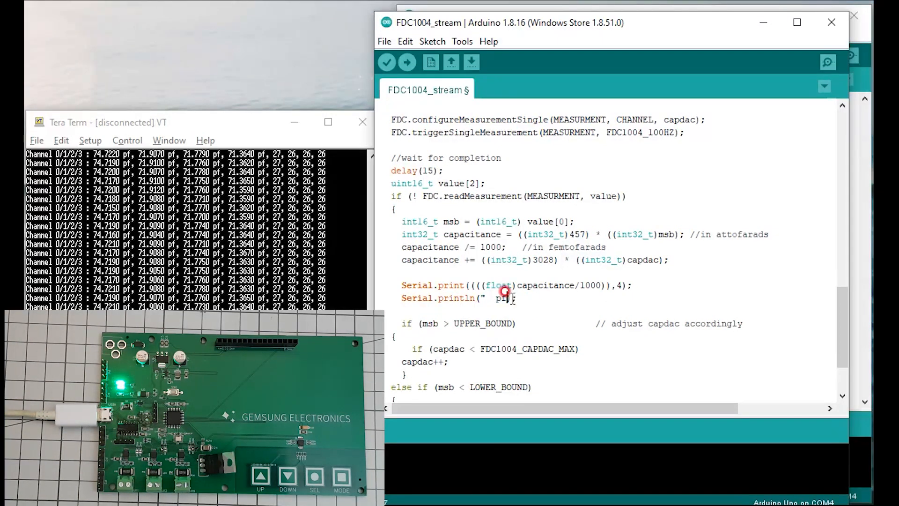
Examine where MEASURMENT and CHANNEL are used in loop(), their #define lines, and the capacitance calculation.
scroll(496, 291, up, 3)
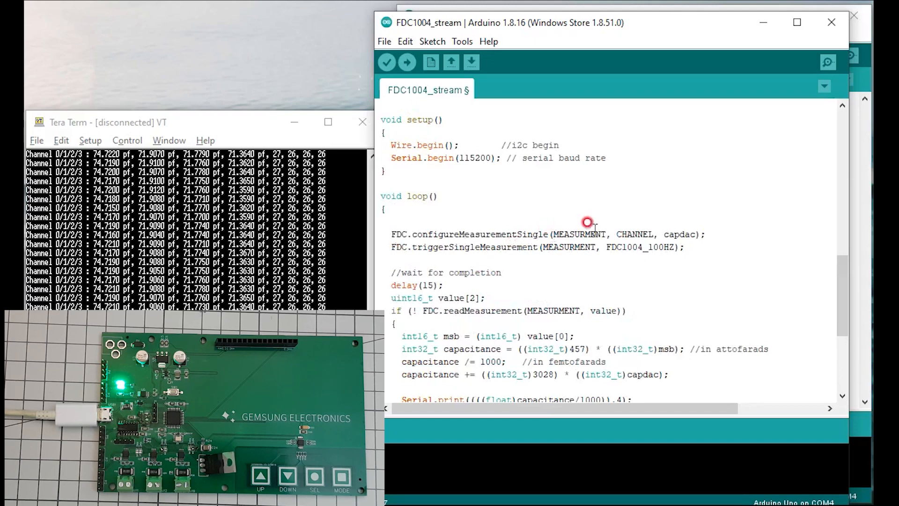
double_click(591, 234)
double_click(624, 235)
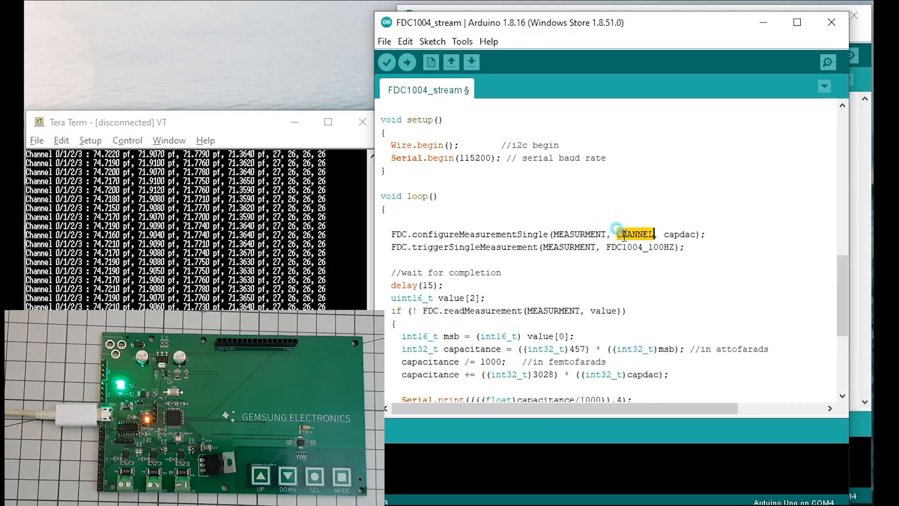
scroll(624, 234, up, 4)
double_click(441, 170)
double_click(449, 183)
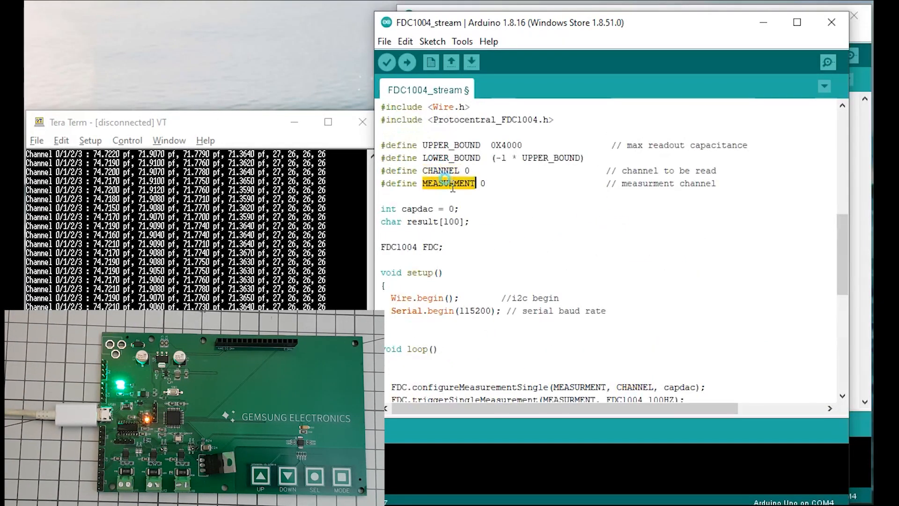
scroll(548, 270, down, 6)
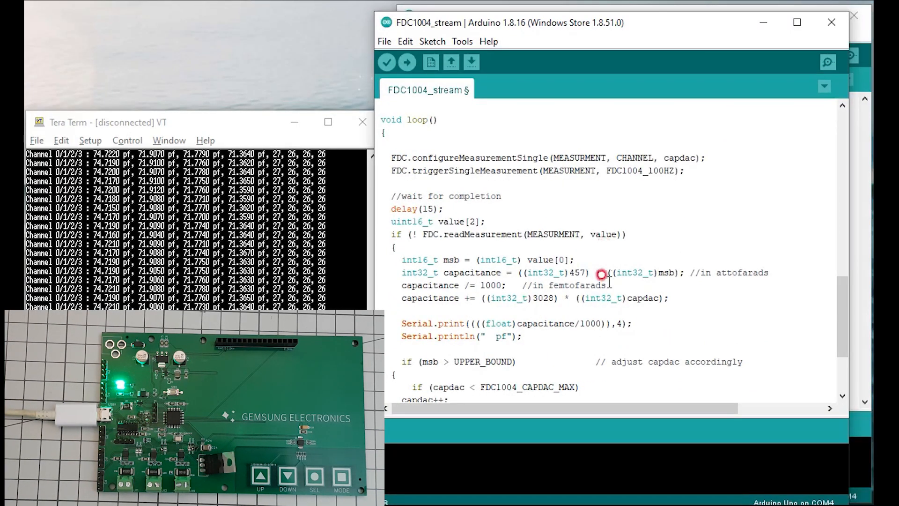
scroll(601, 274, down, 1)
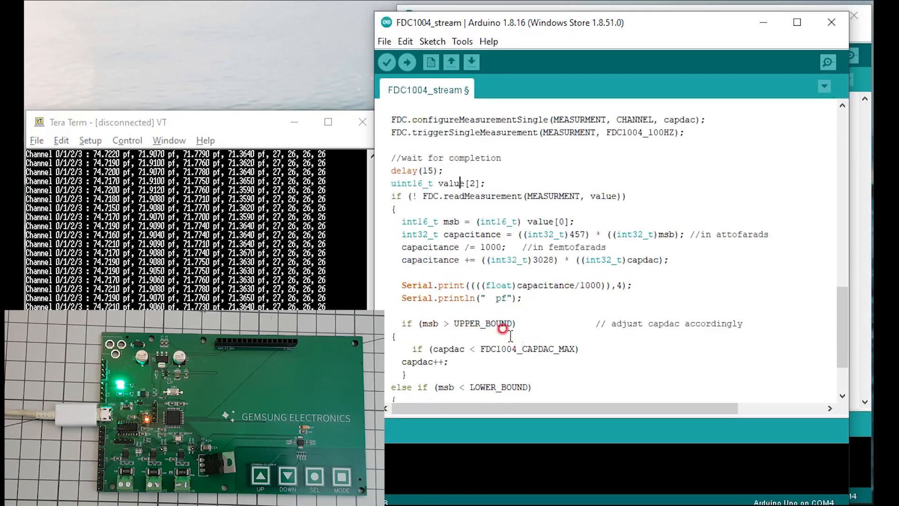
Upload the edited sketch, connect Tera Term to serial port COM4 to stream the capacitance readings, and disconnect it.
click(407, 62)
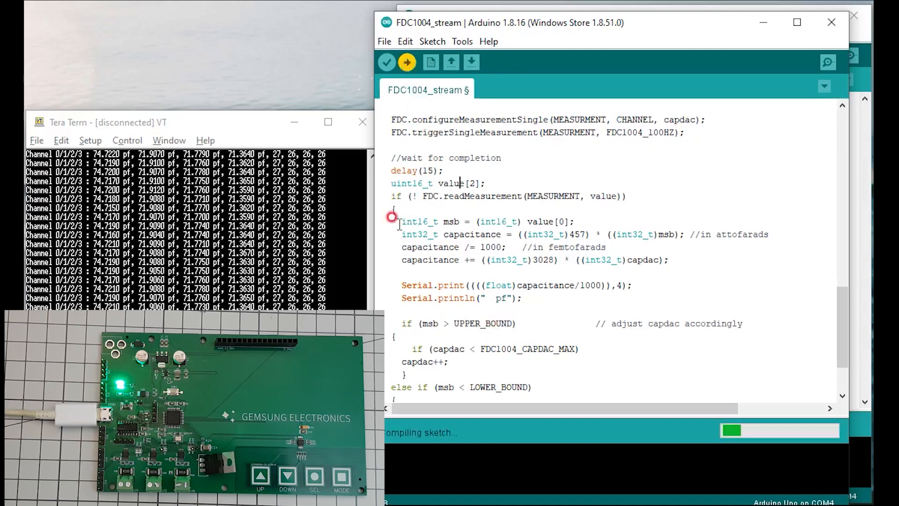
click(292, 232)
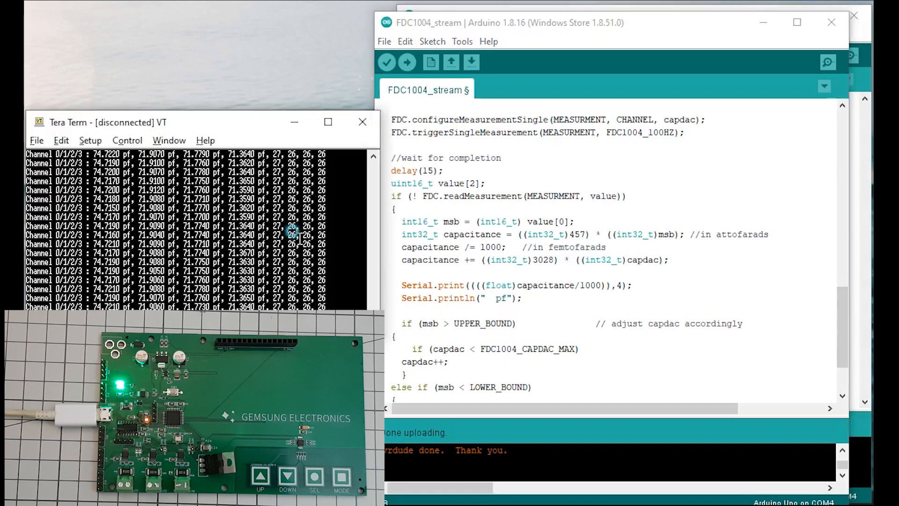
key(alt+n)
key(Return)
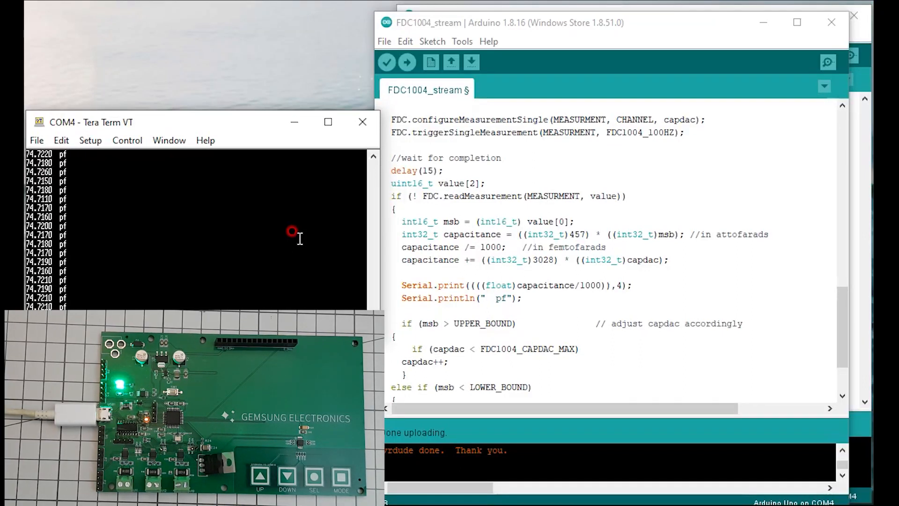
key(alt+i)
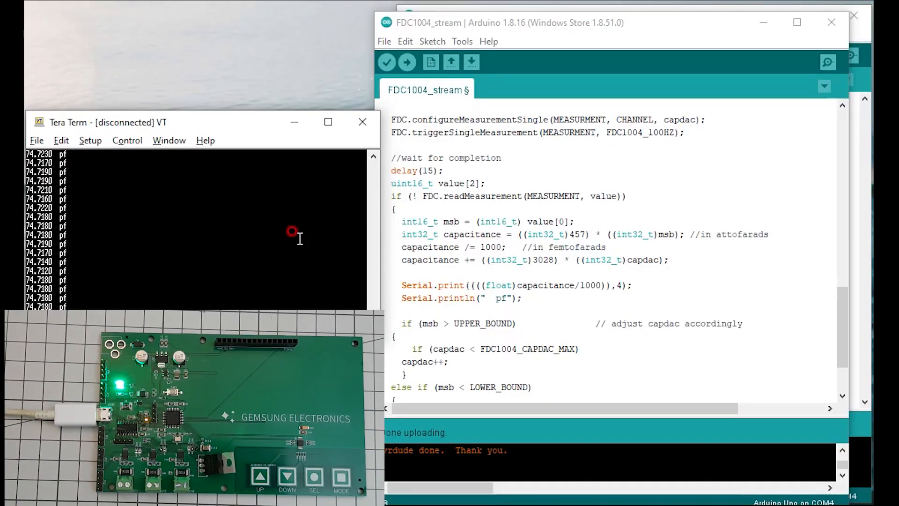
In the Arduino IDE, open the recent four-channel FDC1004_stream sketch and move its window up beside the terminal.
click(386, 41)
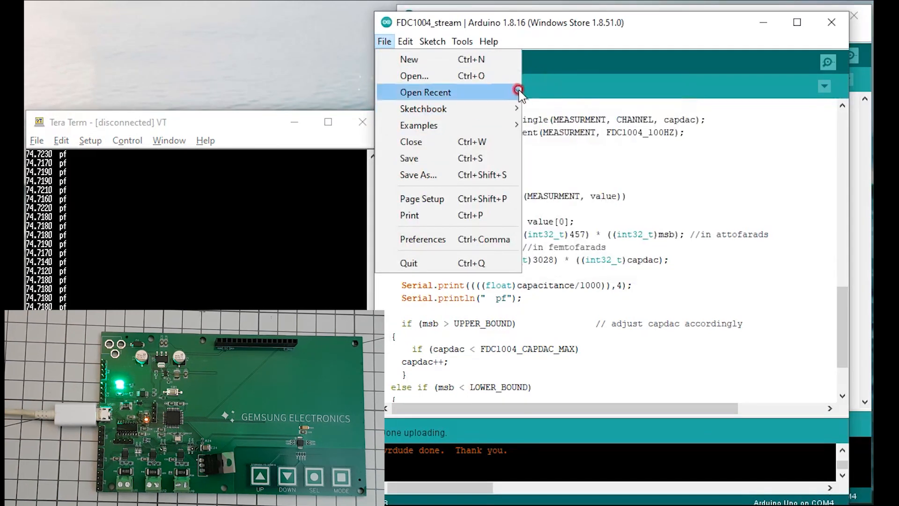
mouse_move(518, 90)
click(546, 108)
drag(528, 65, 505, 18)
Review the msb and capacitance variables and the per-channel measurement blocks in loop(), and upload the four-channel sketch.
scroll(527, 227, down, 20)
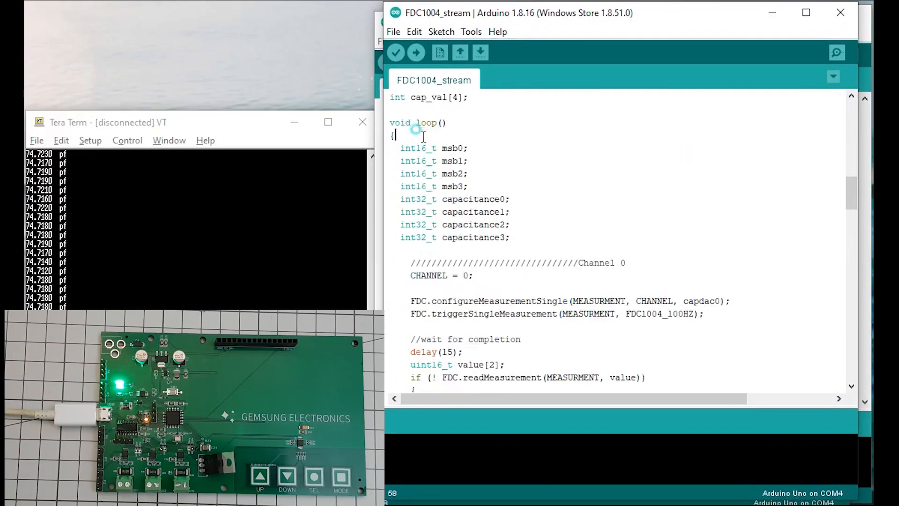
drag(423, 136, 515, 236)
scroll(539, 225, down, 17)
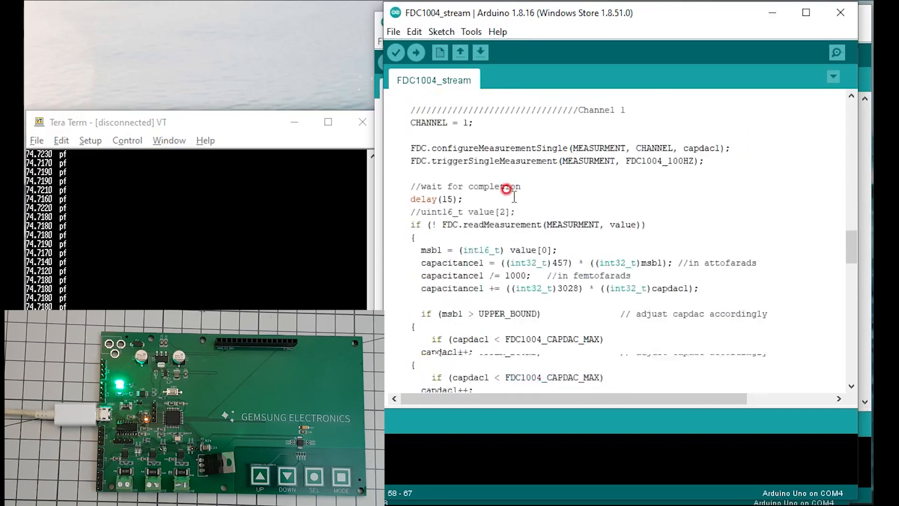
scroll(477, 188, down, 4)
scroll(431, 154, up, 7)
click(416, 52)
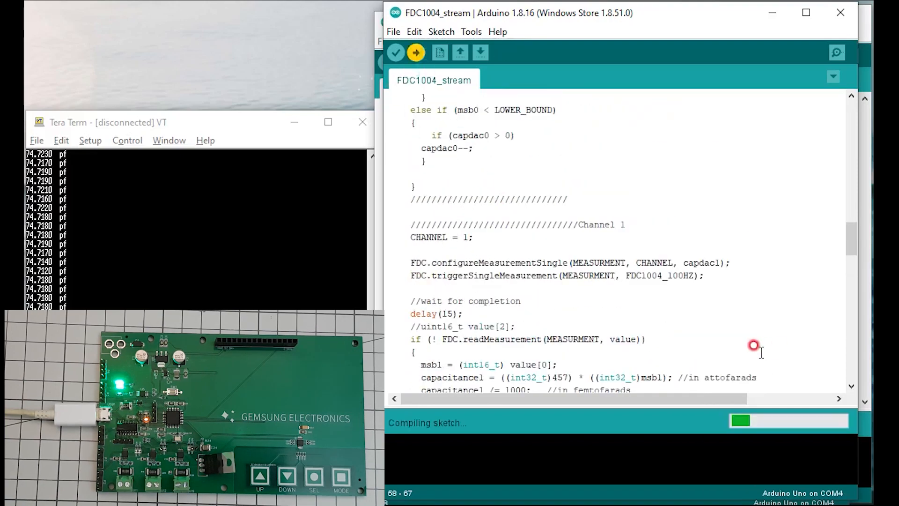
Examine the remaining channel blocks and the closing Serial.print lines that output the four capacitances and capdac values.
scroll(640, 260, down, 16)
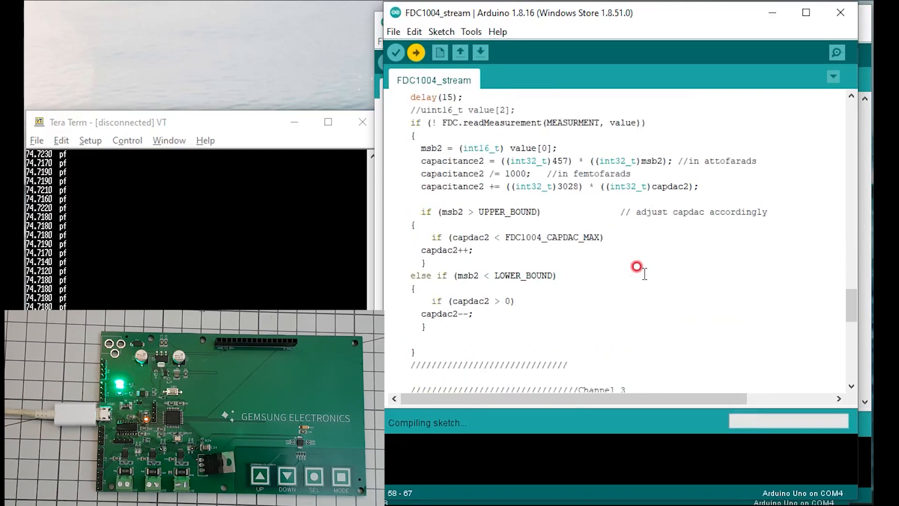
scroll(636, 267, down, 3)
scroll(637, 267, up, 3)
scroll(637, 266, down, 3)
scroll(637, 266, up, 10)
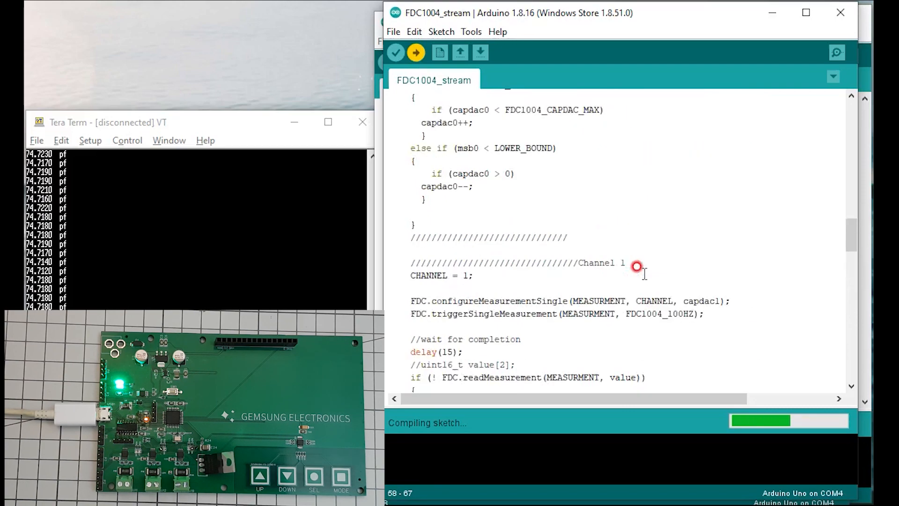
scroll(637, 266, down, 20)
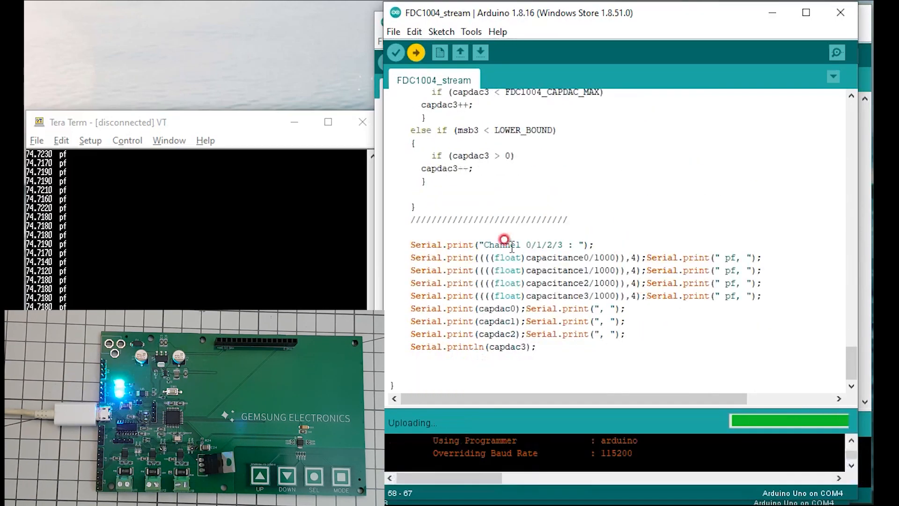
drag(504, 239, 558, 365)
click(583, 358)
drag(485, 308, 574, 344)
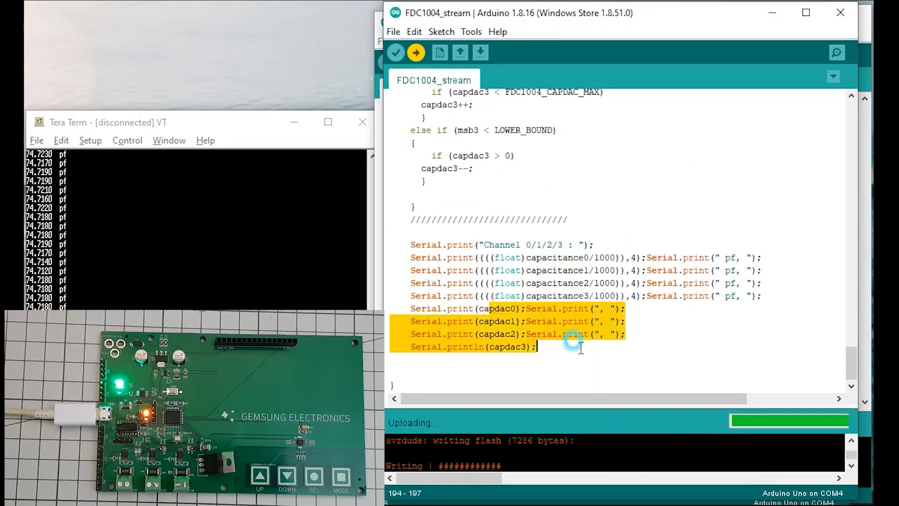
click(560, 360)
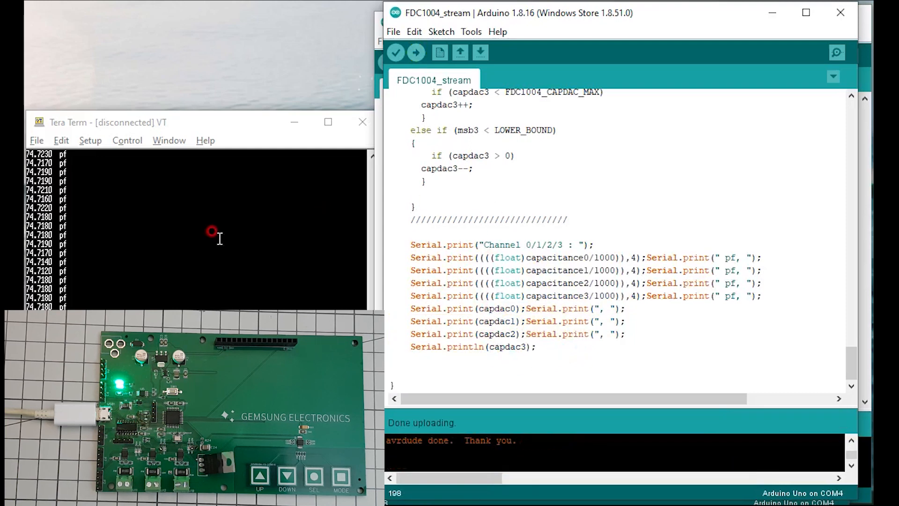
Reconnect Tera Term to serial port COM4 to stream the readings of all four channels.
click(220, 237)
key(alt+n)
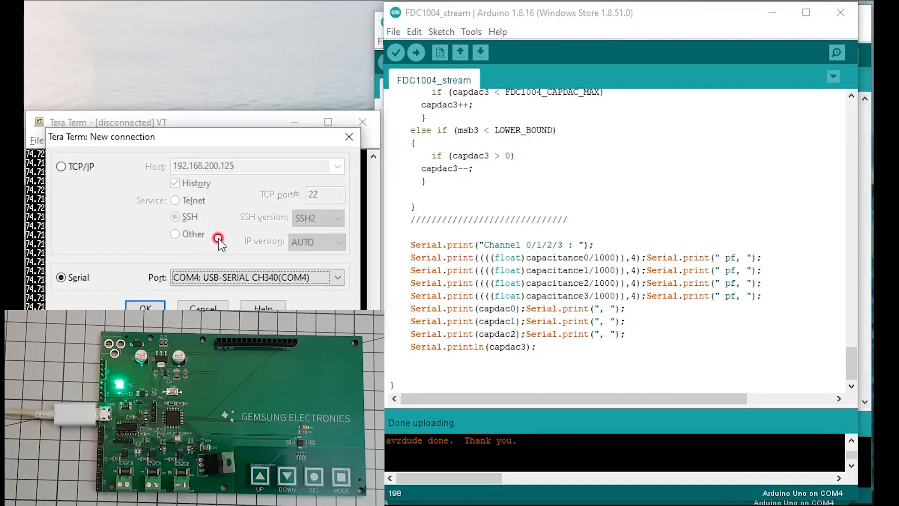
key(Return)
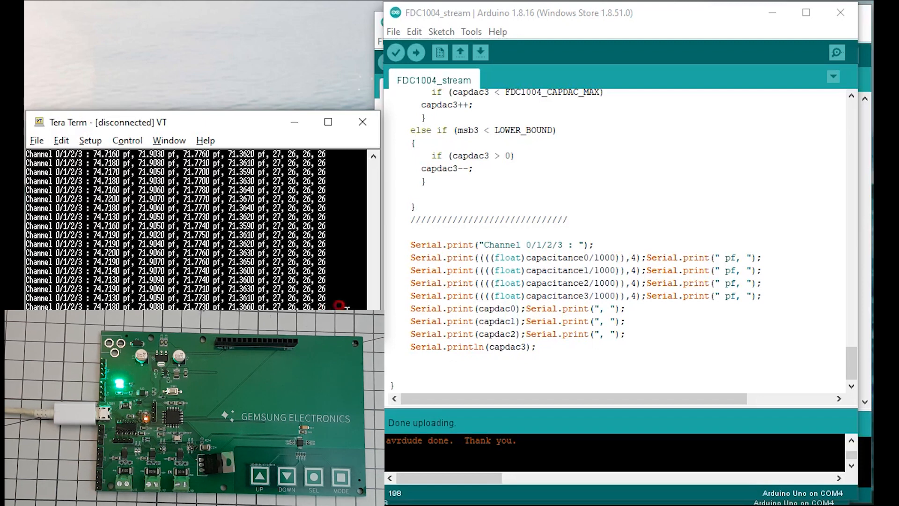
Open the recent FDC1004_repeat sketch in the Arduino IDE and move its window beside the FDC1004_stream window.
click(414, 232)
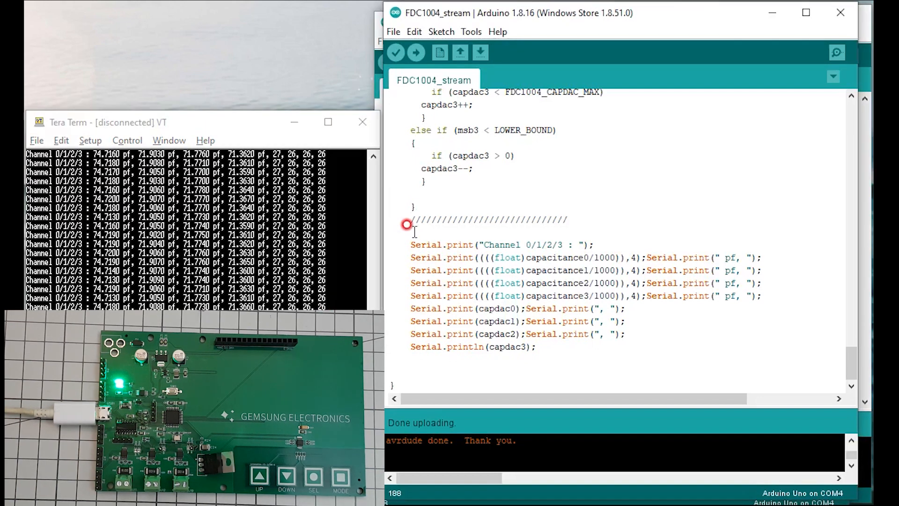
click(393, 32)
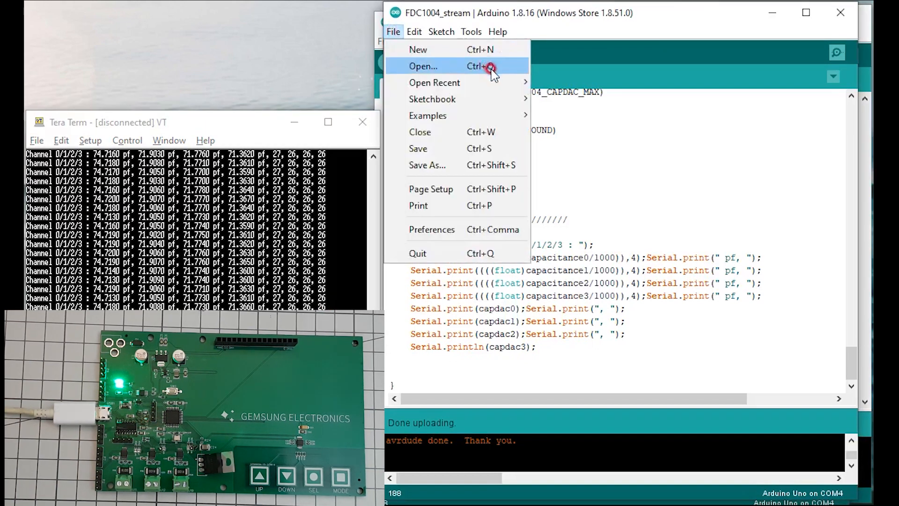
mouse_move(493, 81)
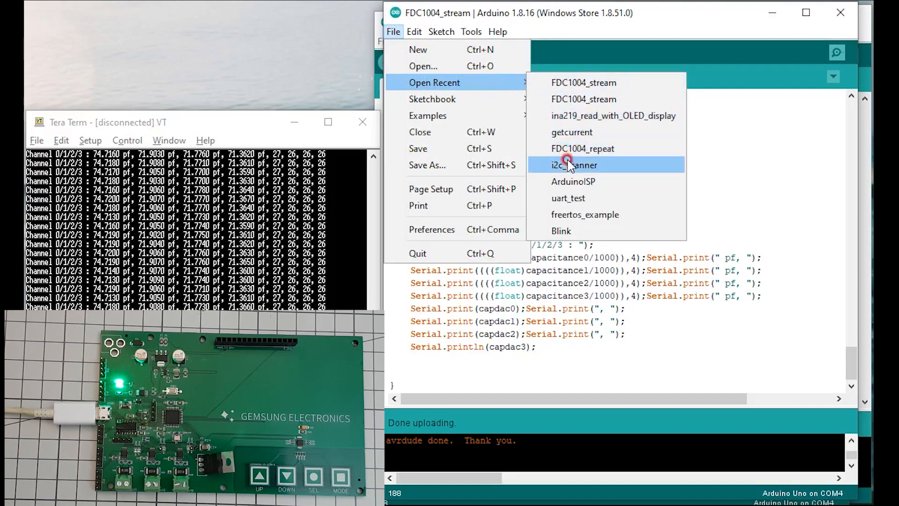
click(582, 148)
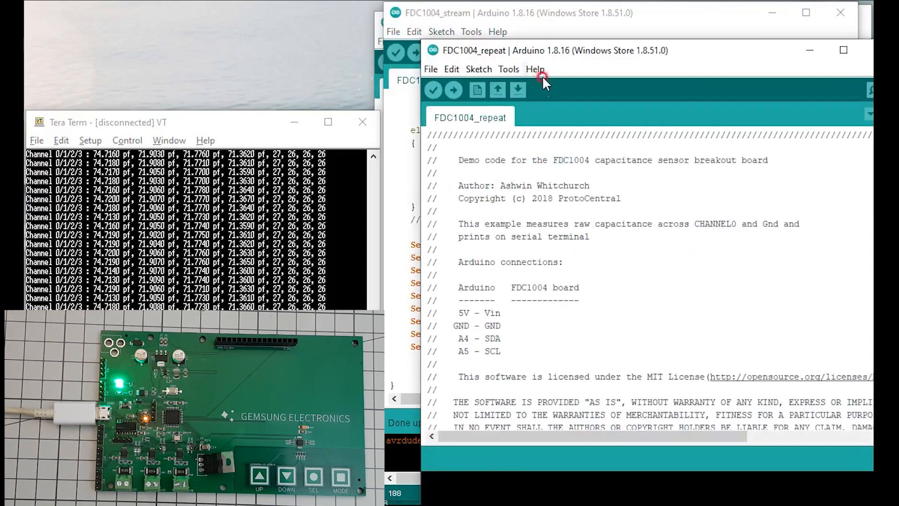
drag(540, 52, 499, 23)
scroll(504, 107, down, 3)
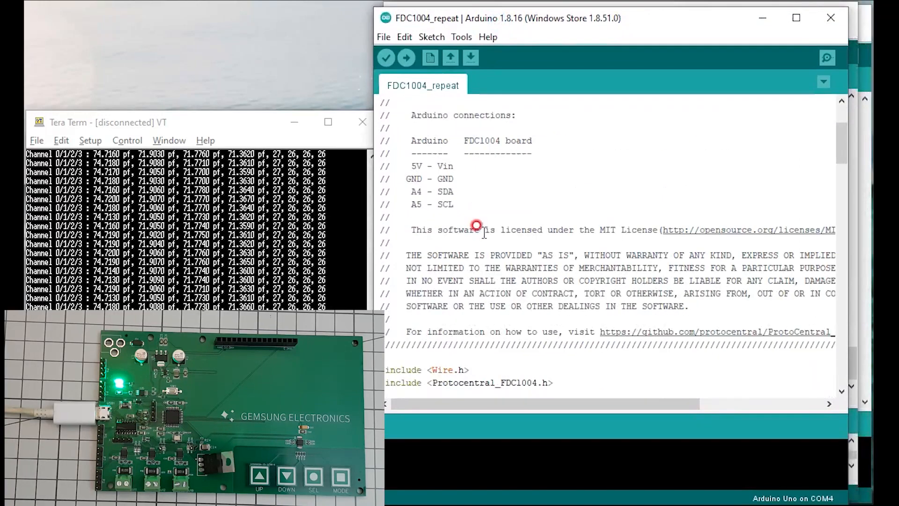
drag(566, 19, 220, 21)
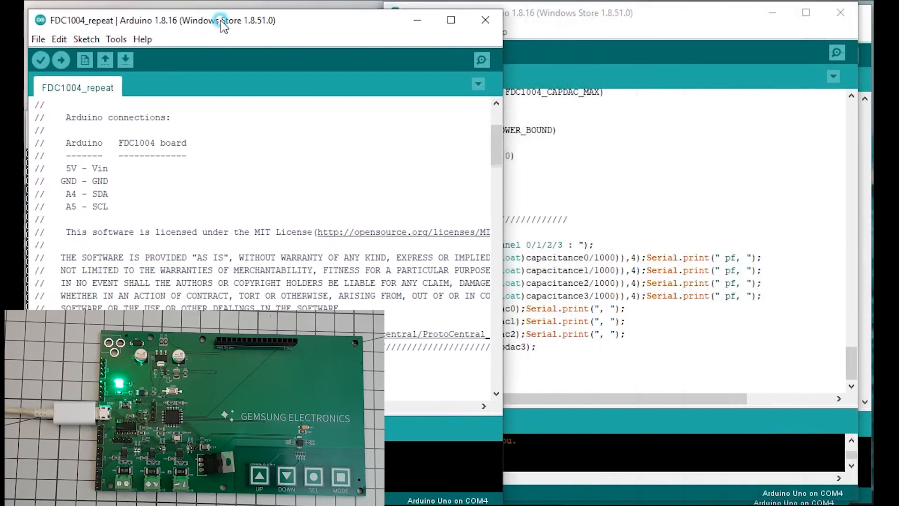
In the FDC1004_stream sketch, find the Channel 3 block and highlight its configureMeasurementSingle call for comparison.
click(519, 225)
scroll(576, 227, up, 6)
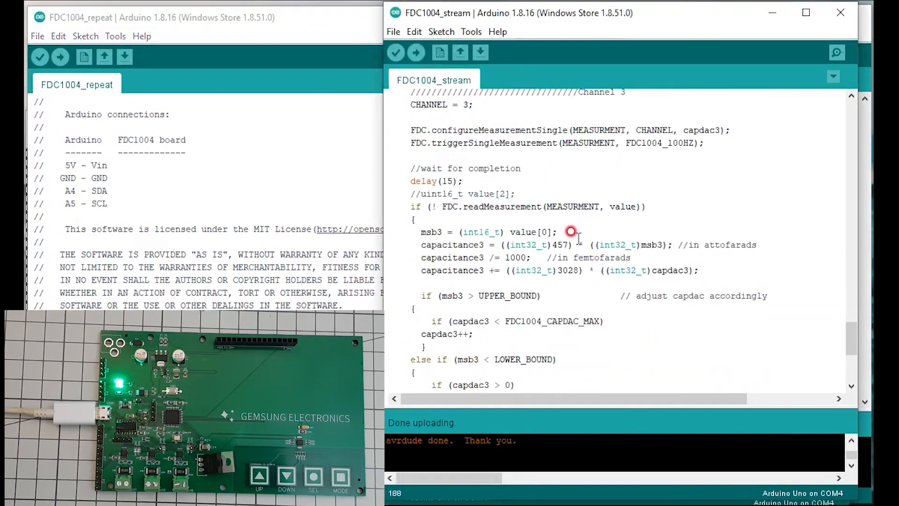
scroll(559, 234, up, 1)
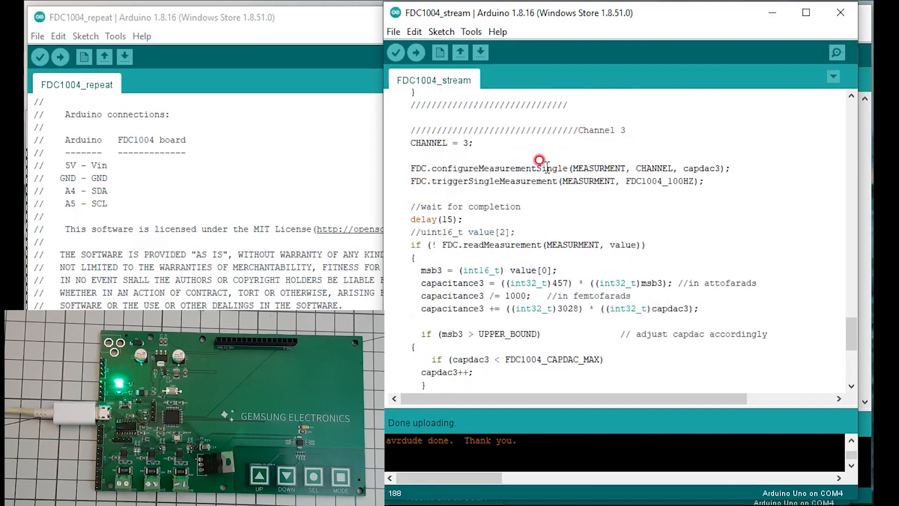
double_click(489, 168)
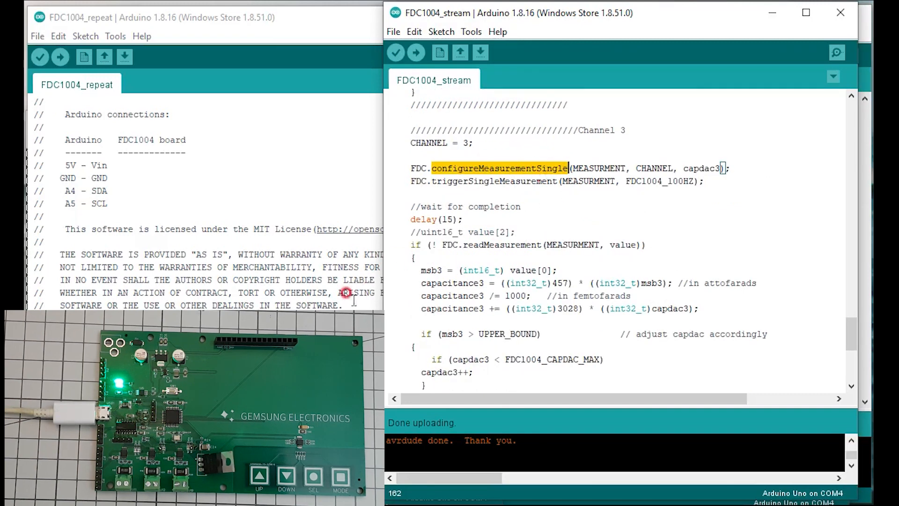
Move the FDC1004_repeat window back beside the terminal and highlight the triggerRepeatMeasurement call in setup().
drag(233, 8, 609, 14)
click(534, 270)
scroll(534, 271, down, 8)
scroll(533, 271, down, 5)
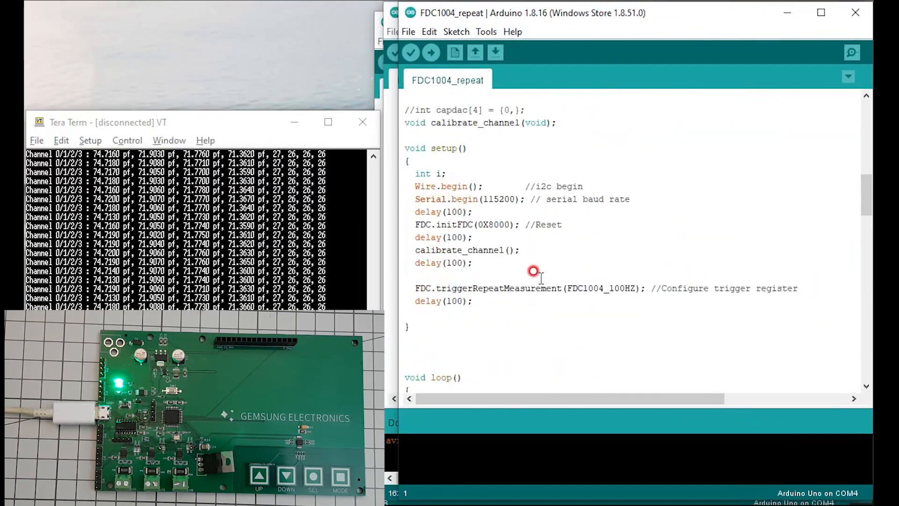
scroll(534, 271, up, 1)
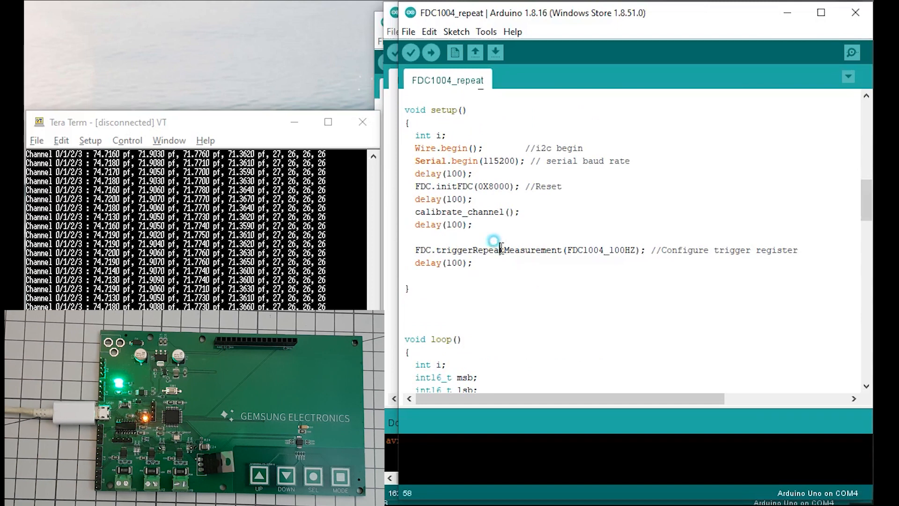
double_click(492, 248)
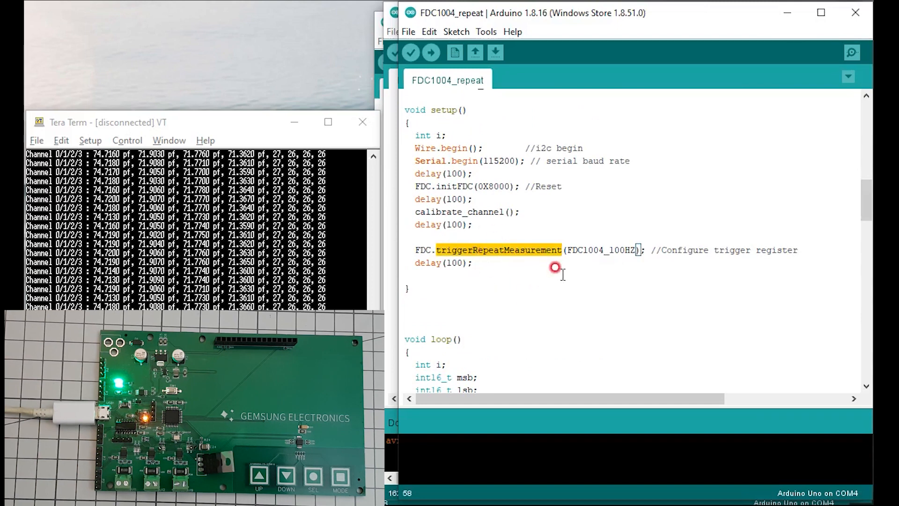
Upload the FDC1004_repeat sketch to the board and reconnect Tera Term to serial port COM4 to stream its readings.
click(430, 53)
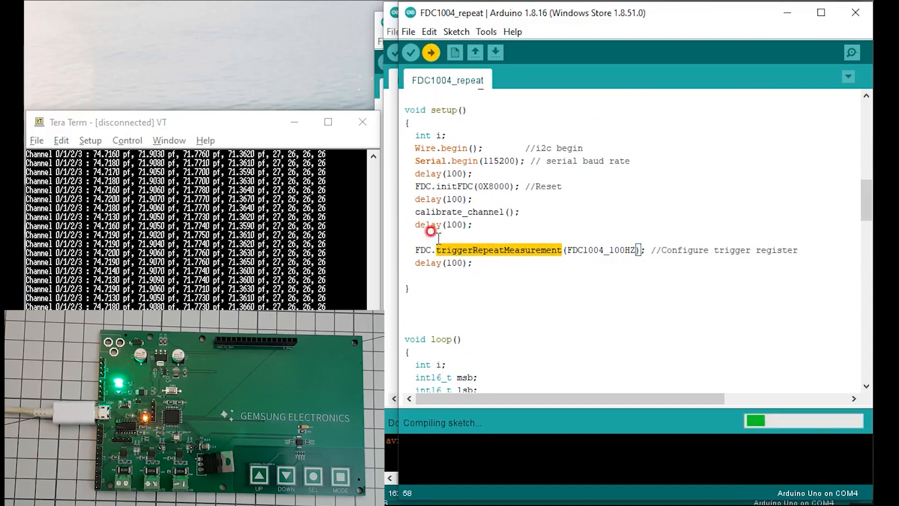
scroll(474, 207, down, 1)
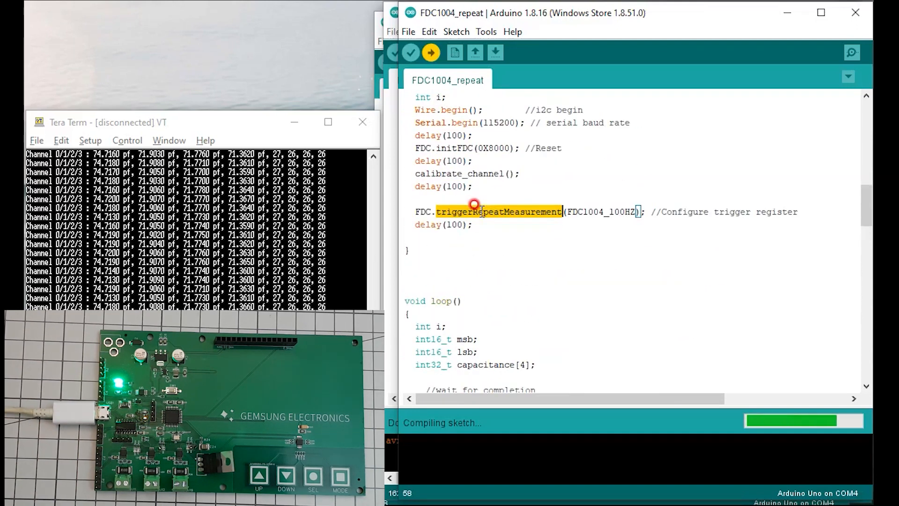
click(277, 260)
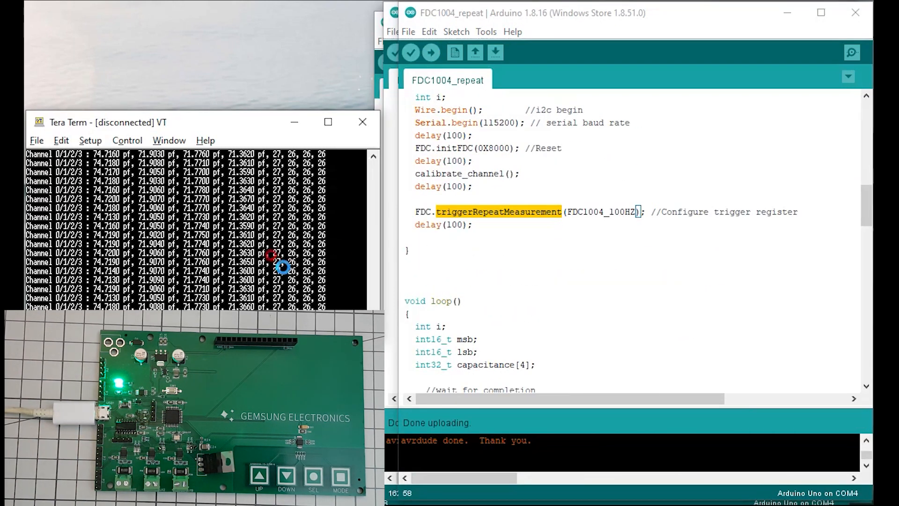
key(alt+n)
key(Return)
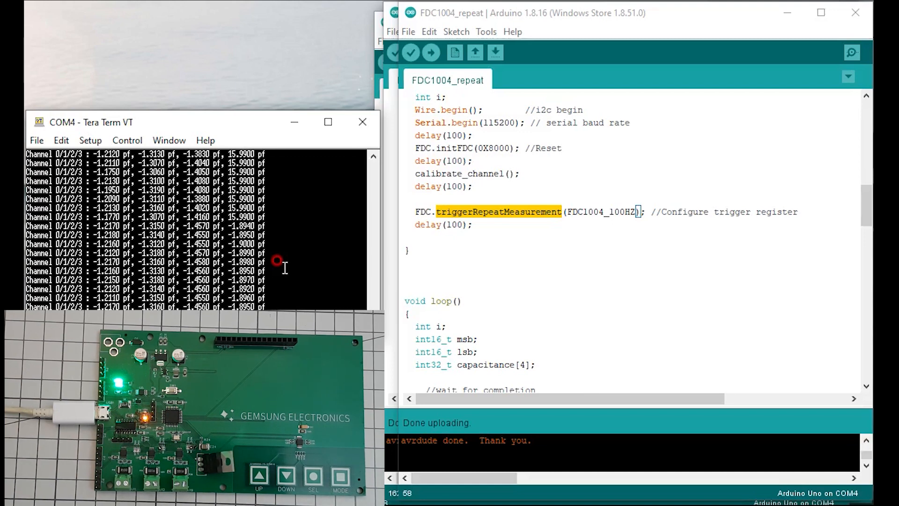
Examine the FDC.initFDC(0X8000) reset line in the setup() function of the FDC1004_repeat sketch.
scroll(486, 202, up, 1)
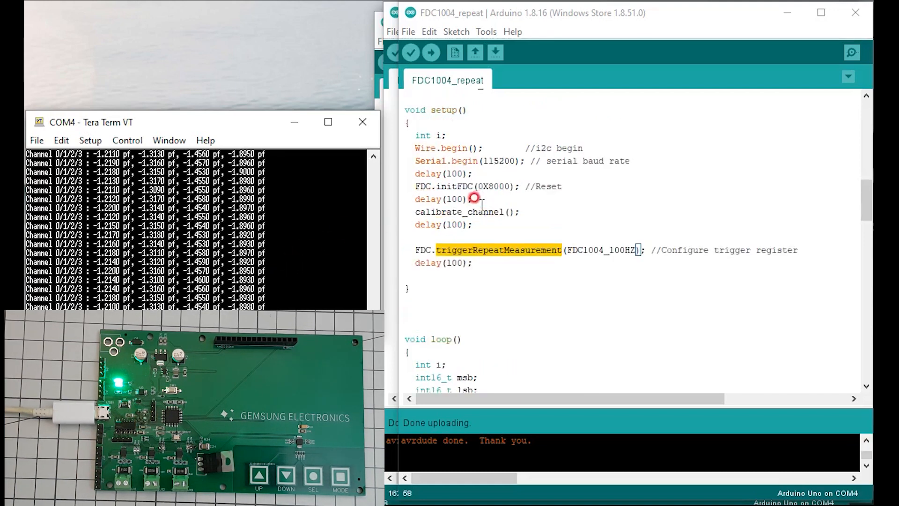
double_click(450, 187)
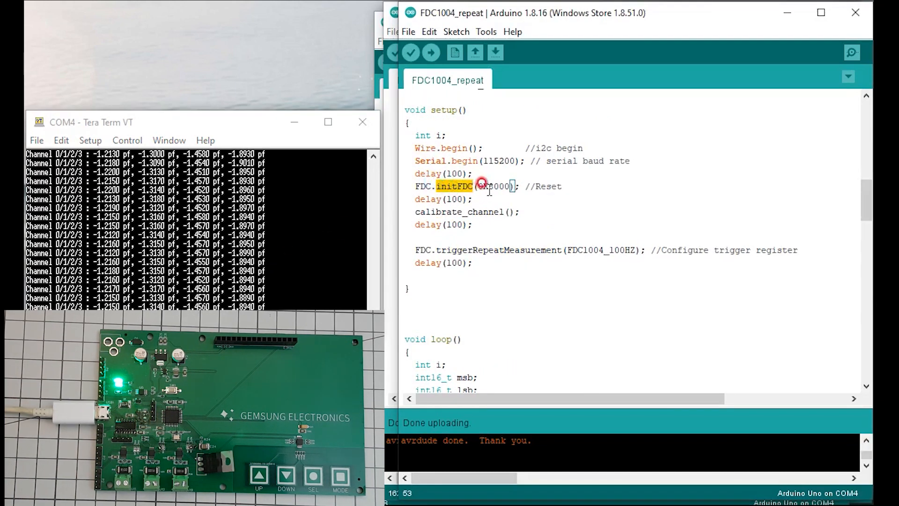
click(416, 186)
drag(415, 187, 564, 185)
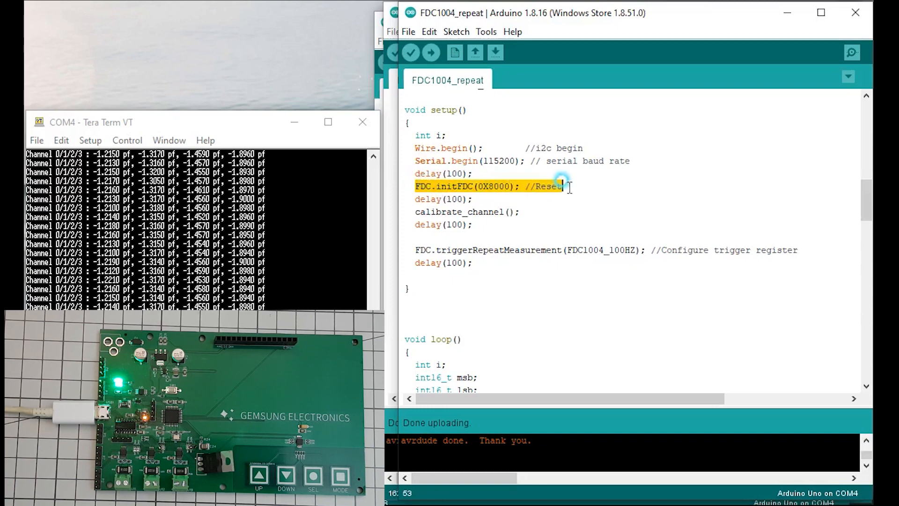
click(536, 245)
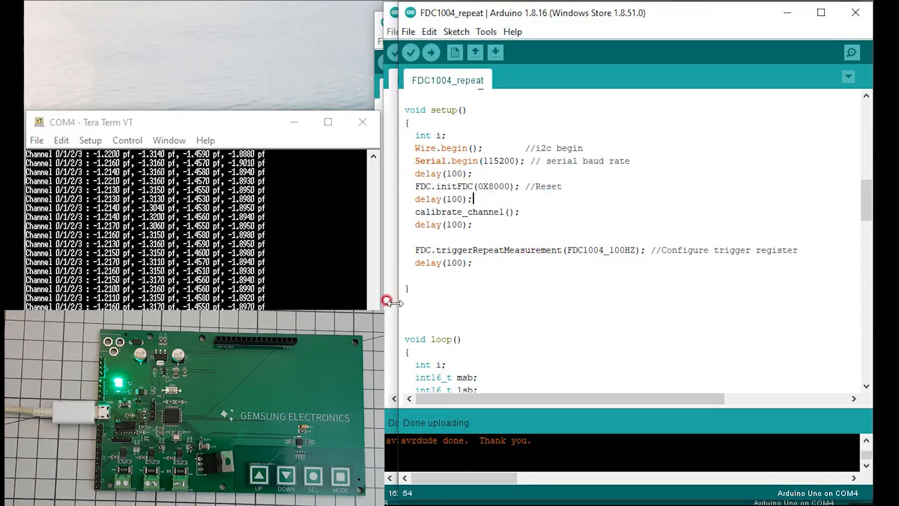